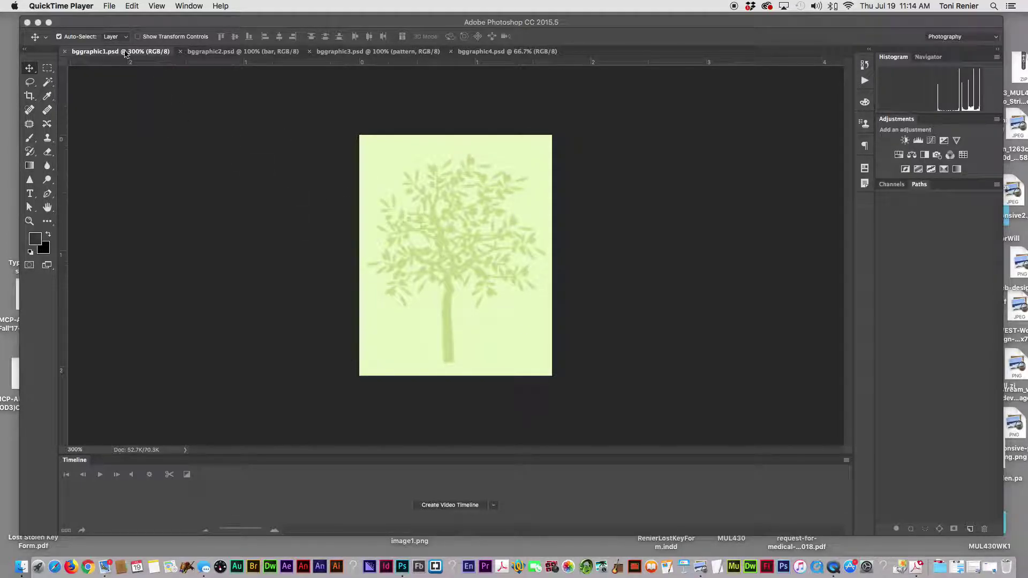
Check the image size of bggraphic1.psd with its width and height shown in pixels.
{"action": "left_click", "coordinate": [109, 6]}
{"action": "left_click", "coordinate": [97, 171]}
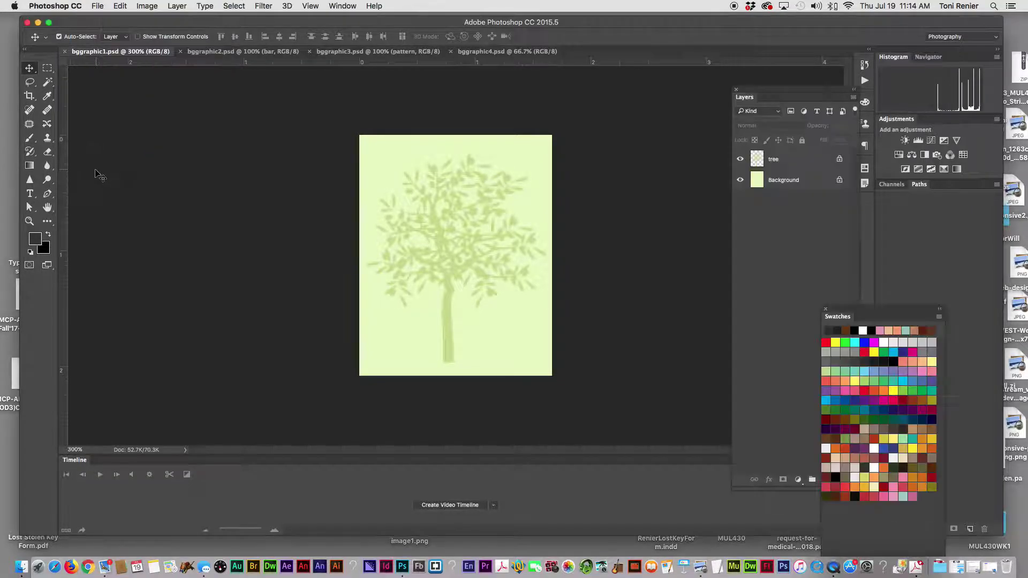
{"action": "left_click", "coordinate": [98, 6]}
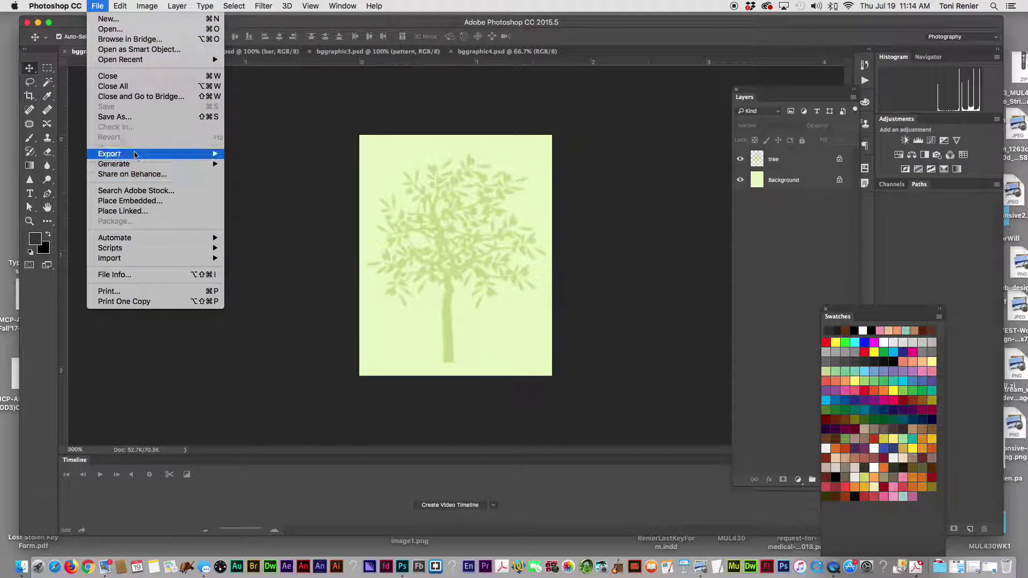
{"action": "mouse_move", "coordinate": [146, 6]}
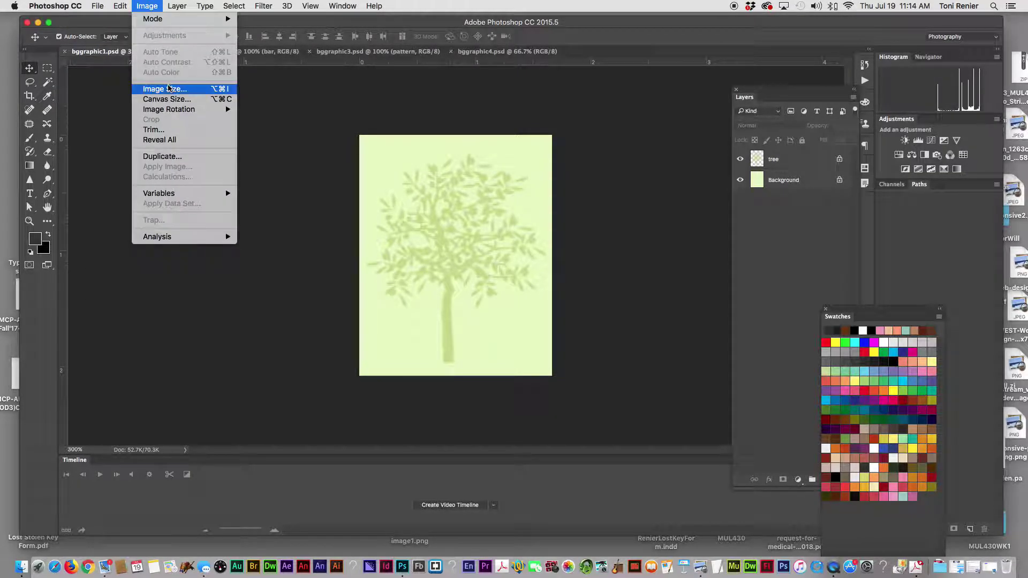
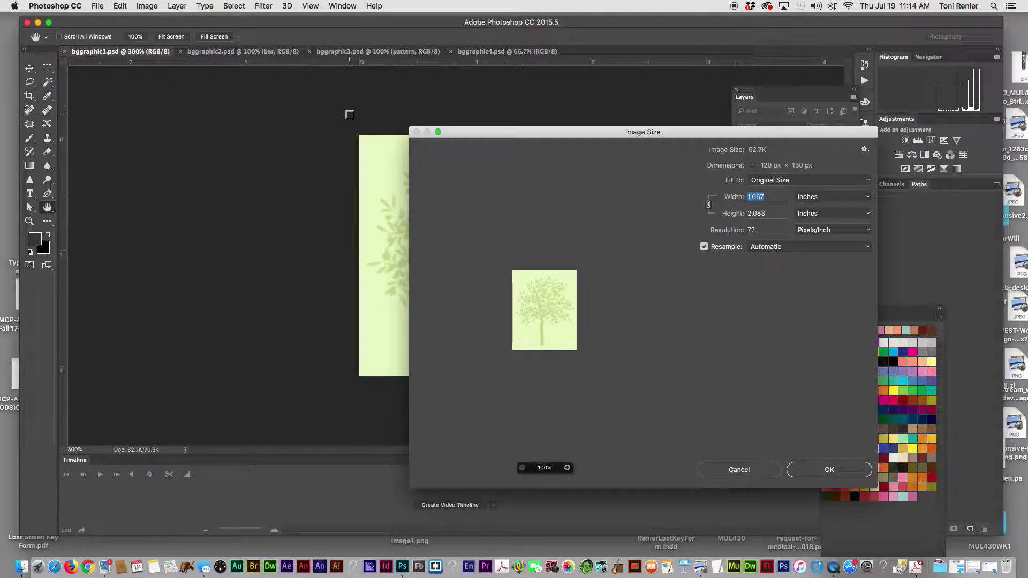
{"action": "left_click_drag", "start_coordinate": [541, 135], "coordinate": [323, 106]}
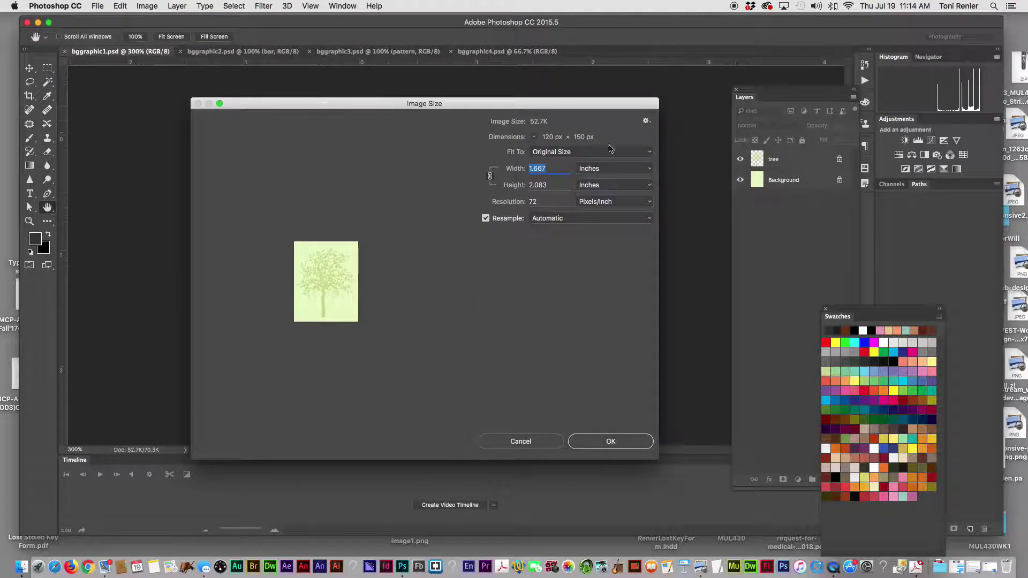
{"action": "left_click", "coordinate": [615, 168]}
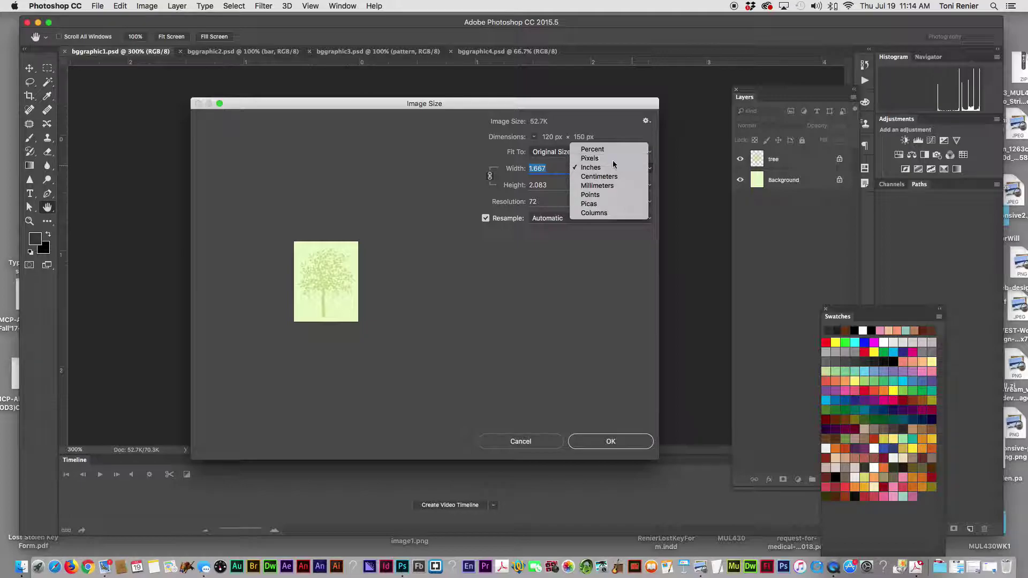
{"action": "left_click", "coordinate": [611, 159]}
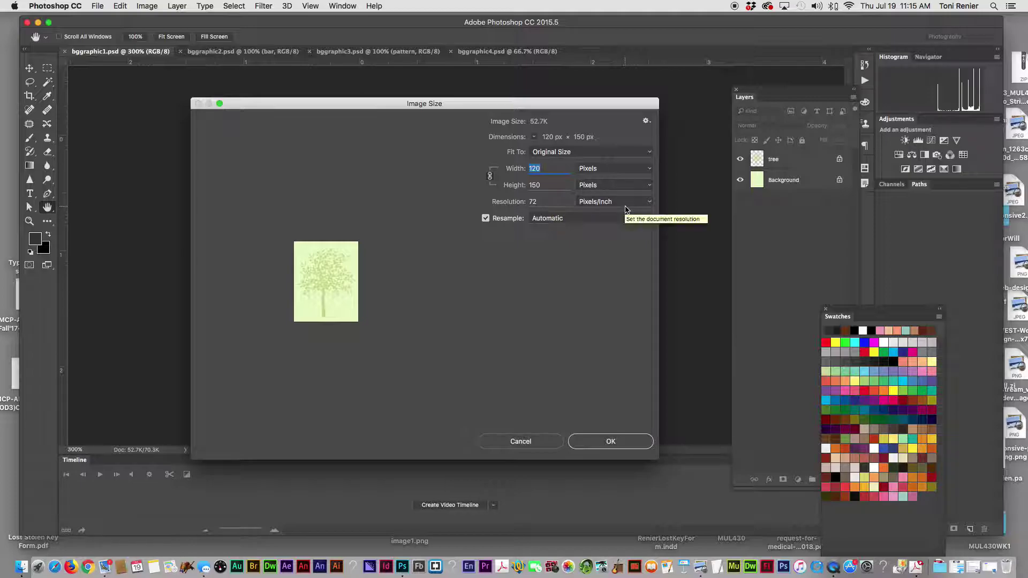
{"action": "left_click", "coordinate": [607, 443]}
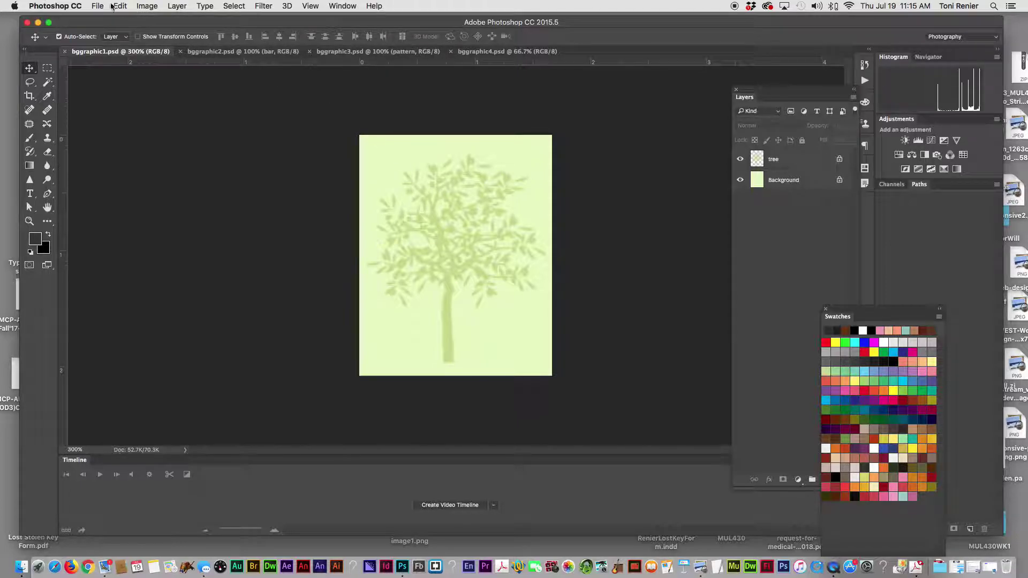
Open the tree graphic in Save for Web (Legacy) and enlarge the export dialog.
{"action": "left_click", "coordinate": [93, 5]}
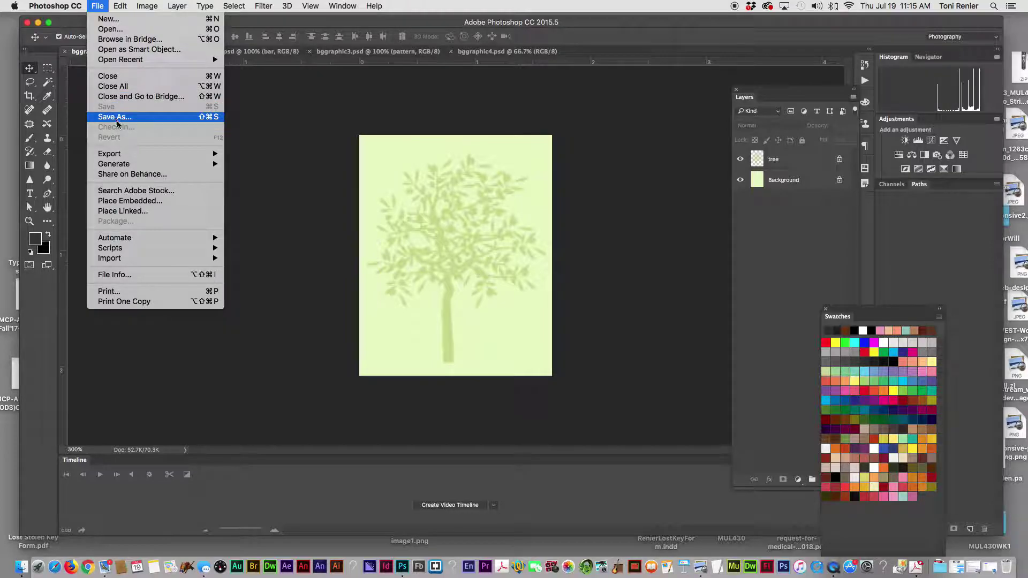
{"action": "mouse_move", "coordinate": [122, 152]}
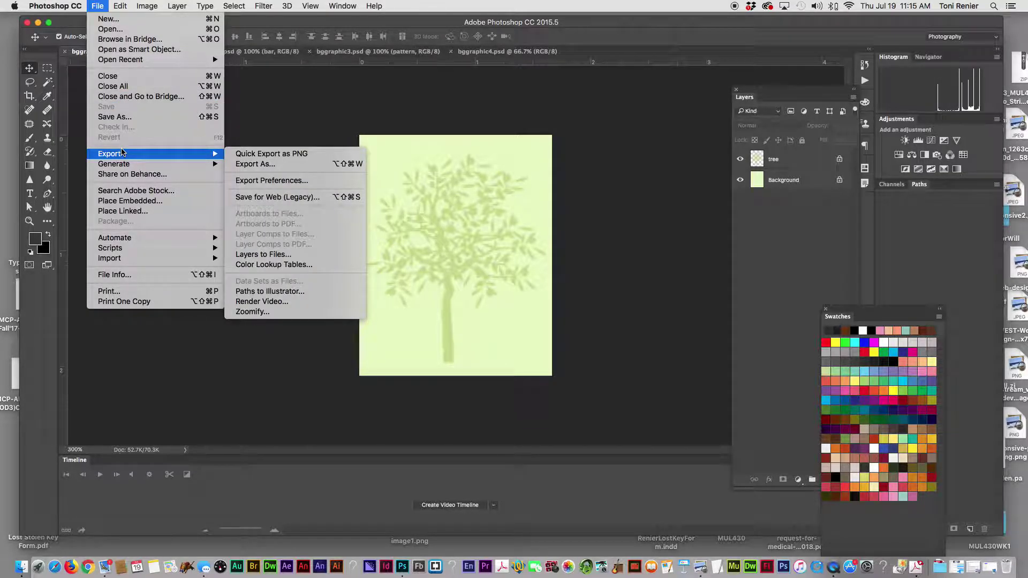
{"action": "left_click", "coordinate": [256, 196]}
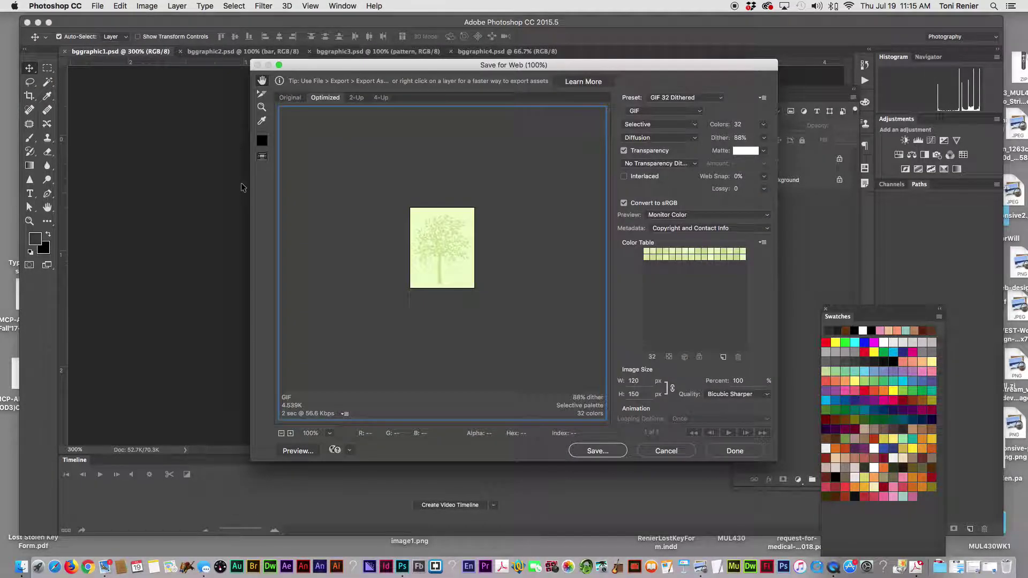
{"action": "left_click_drag", "start_coordinate": [421, 68], "coordinate": [277, 31]}
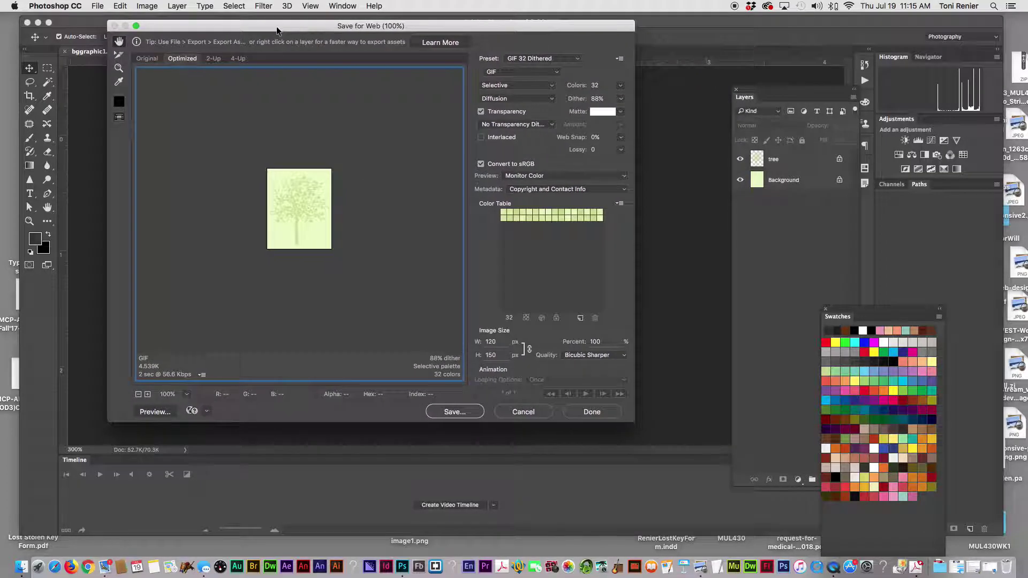
{"action": "left_click_drag", "start_coordinate": [634, 421], "coordinate": [718, 502]}
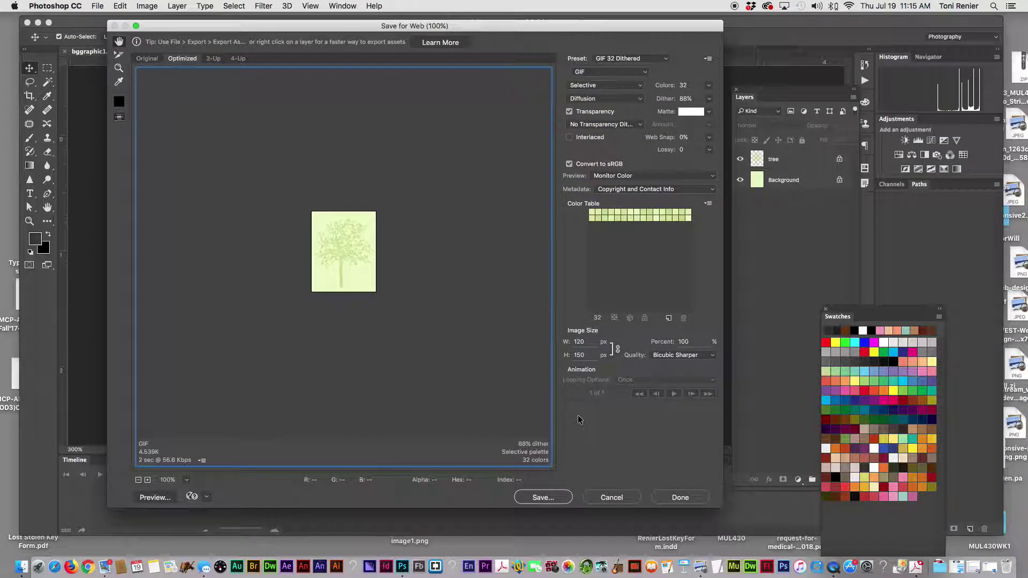
Edit the tree graphic's output settings so the document is viewed as a Background.
{"action": "left_click", "coordinate": [707, 60]}
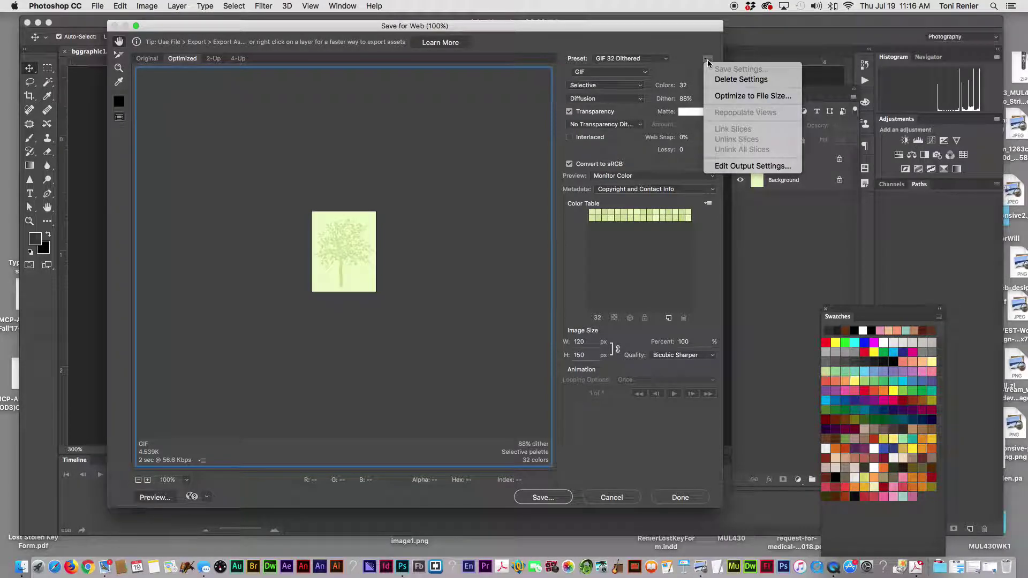
{"action": "left_click", "coordinate": [736, 167]}
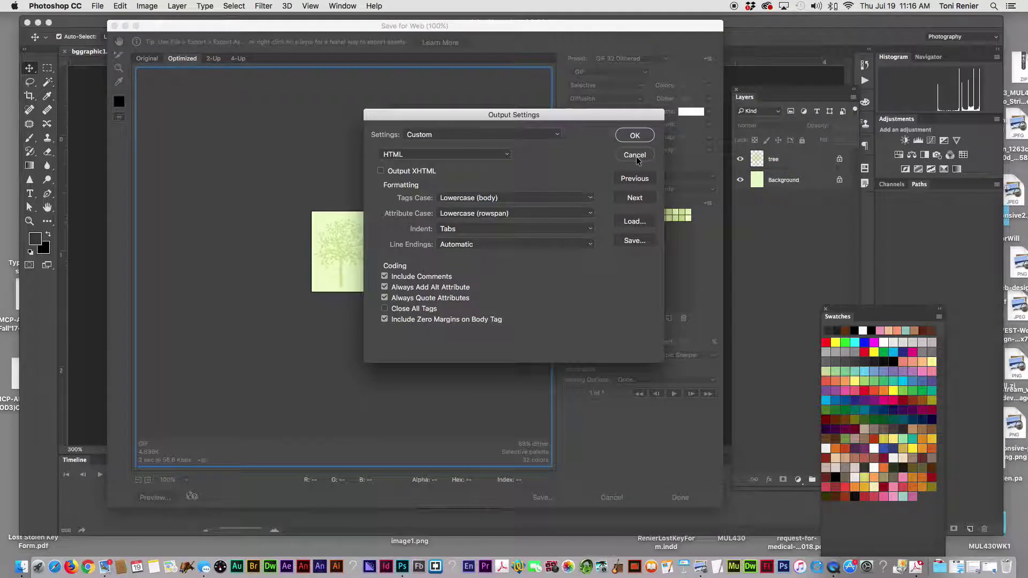
{"action": "left_click_drag", "start_coordinate": [528, 121], "coordinate": [418, 118]}
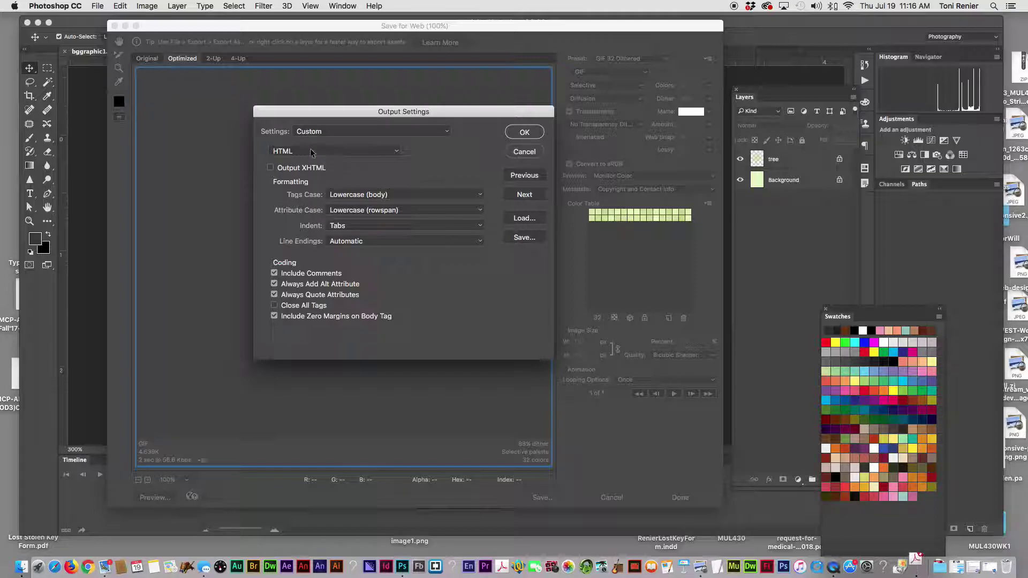
{"action": "left_click", "coordinate": [391, 154]}
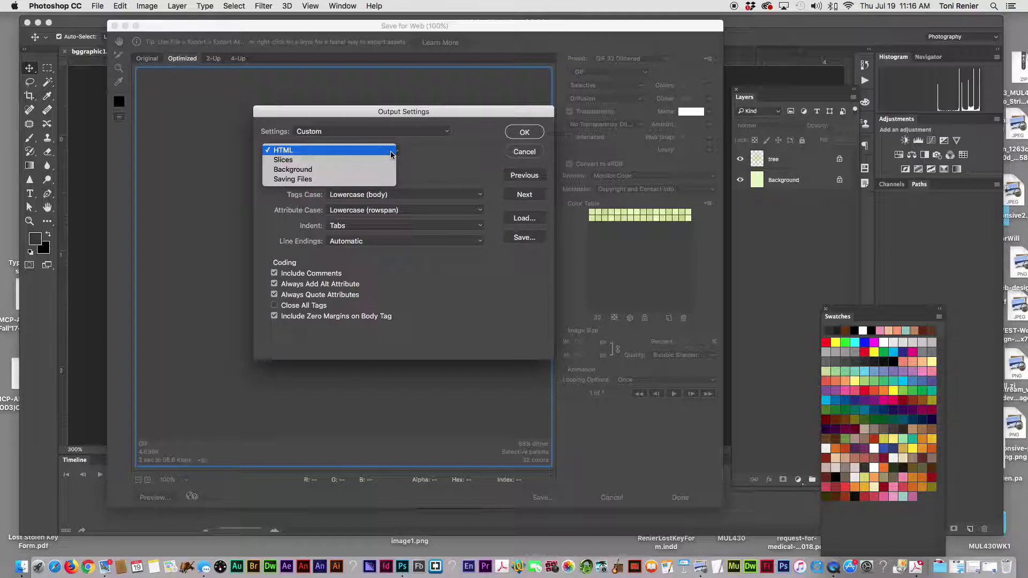
{"action": "left_click", "coordinate": [309, 169]}
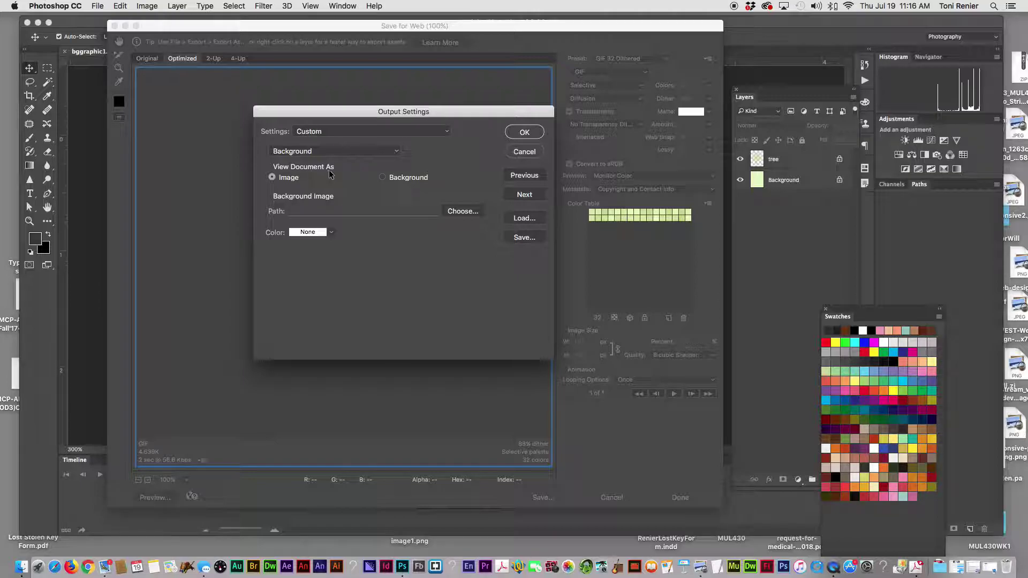
{"action": "left_click", "coordinate": [383, 179]}
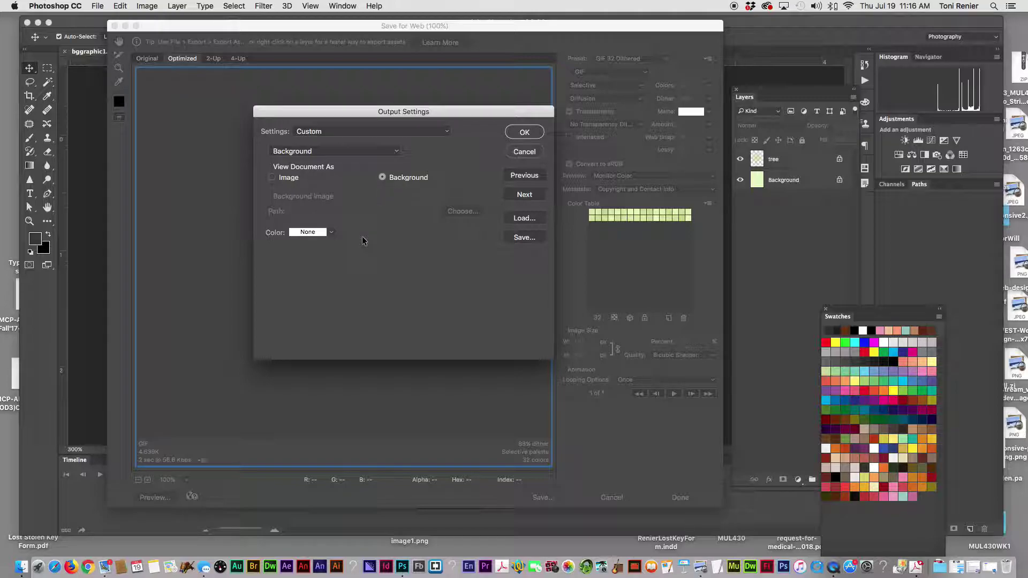
{"action": "left_click", "coordinate": [530, 132]}
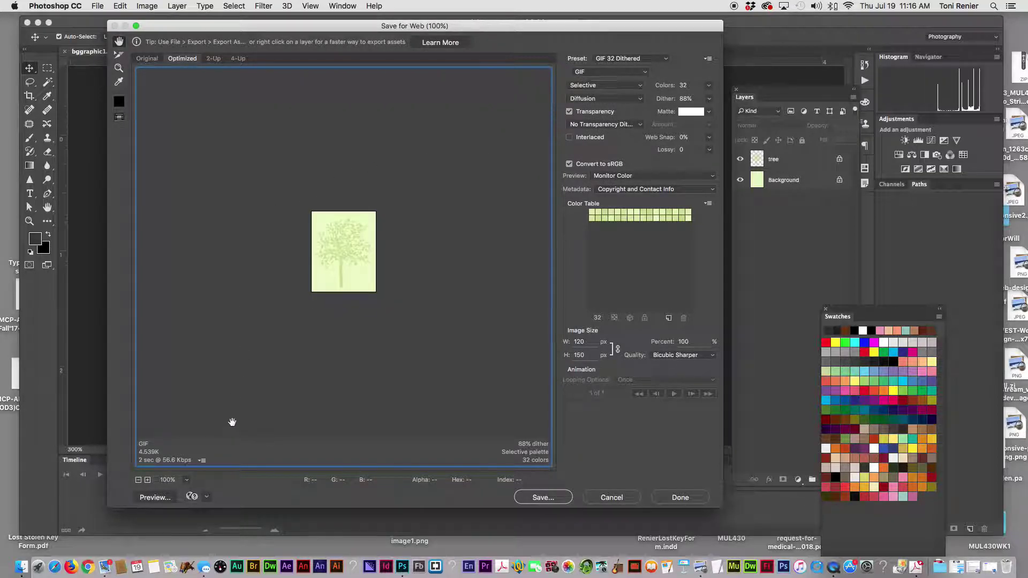
Preview the tiled tree background in the browser, close the preview, and cancel the web export.
{"action": "left_click", "coordinate": [155, 498]}
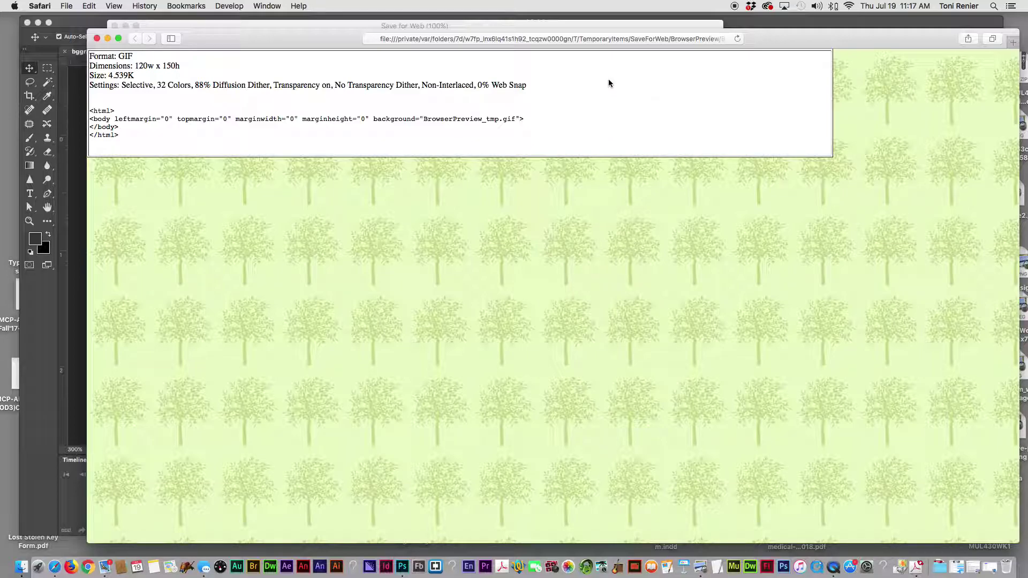
{"action": "left_click", "coordinate": [97, 39]}
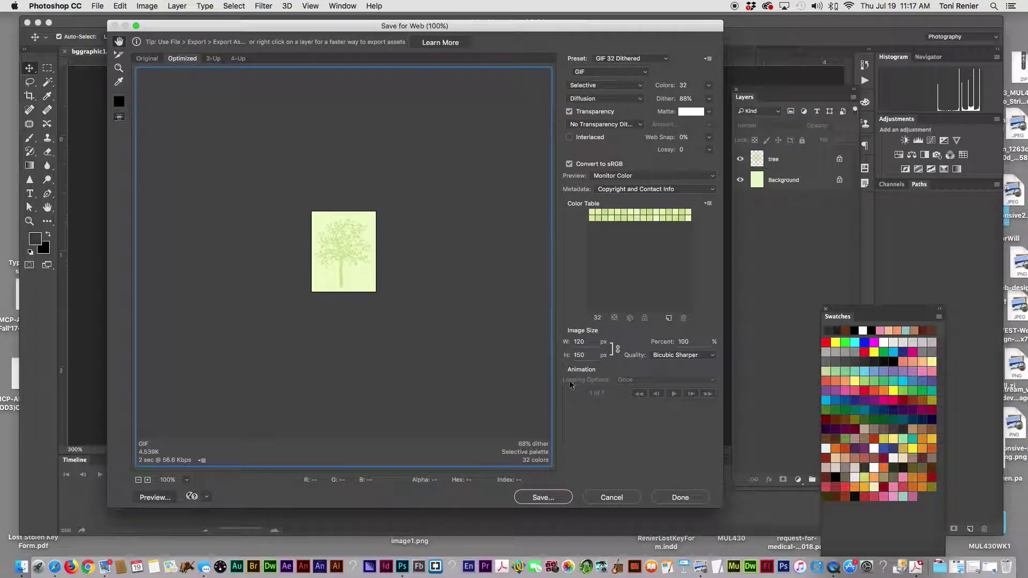
{"action": "left_click", "coordinate": [600, 497]}
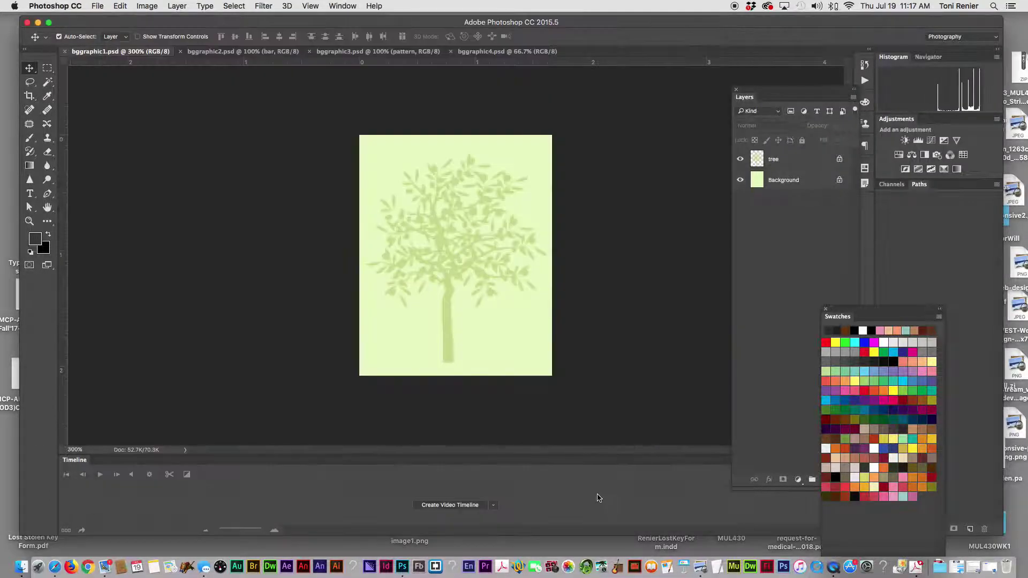
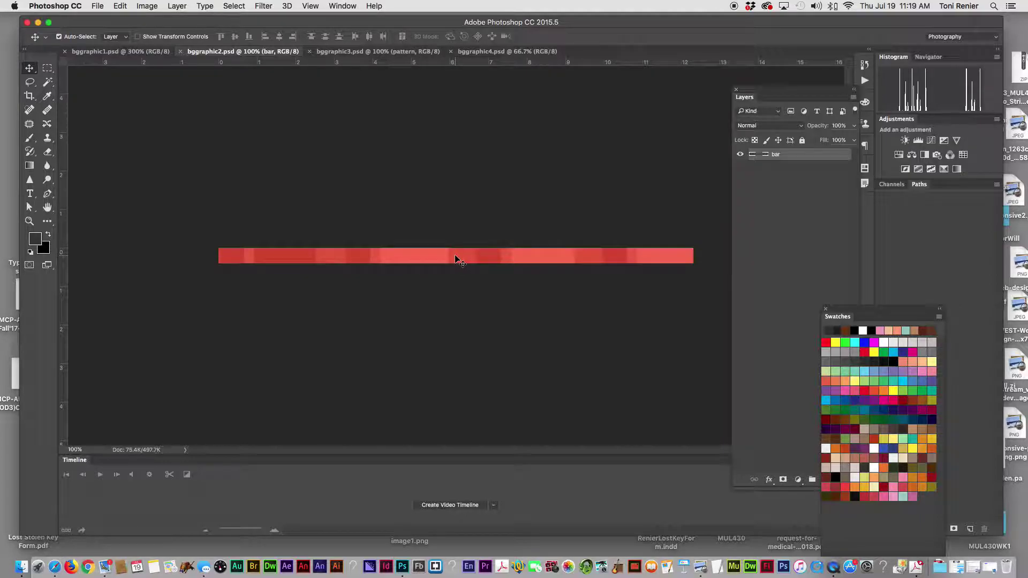
Check the pixel dimensions of the red bar graphic in bggraphic2.psd.
{"action": "left_click", "coordinate": [146, 6]}
{"action": "left_click", "coordinate": [187, 90]}
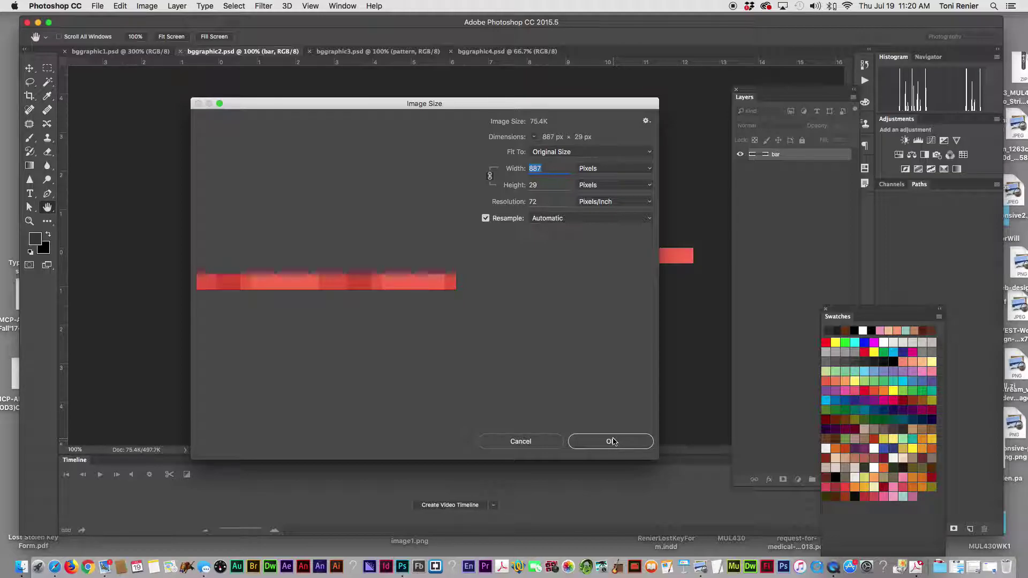
{"action": "left_click", "coordinate": [611, 442]}
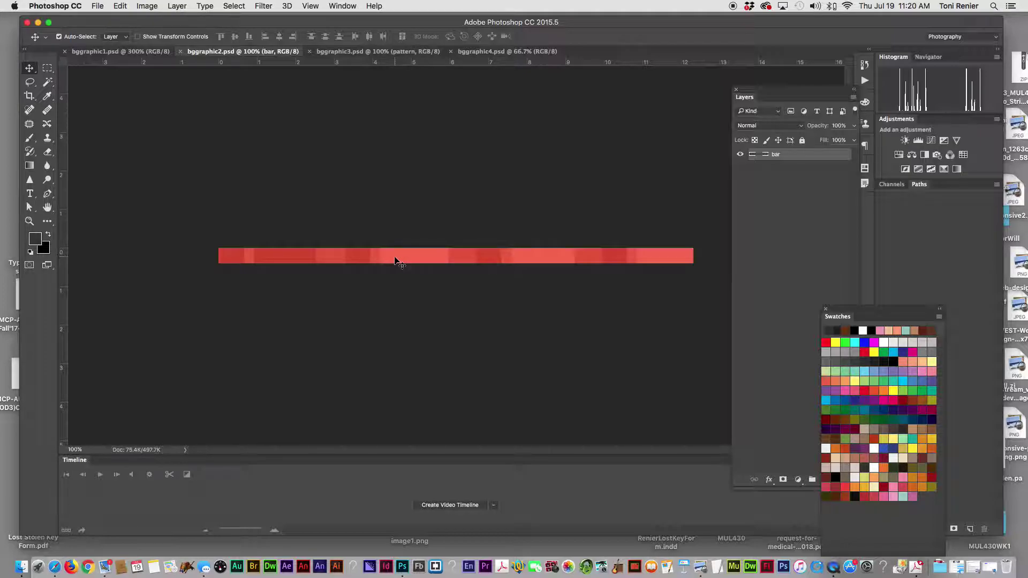
Open the red bar graphic in Save for Web (Legacy).
{"action": "left_click", "coordinate": [96, 5]}
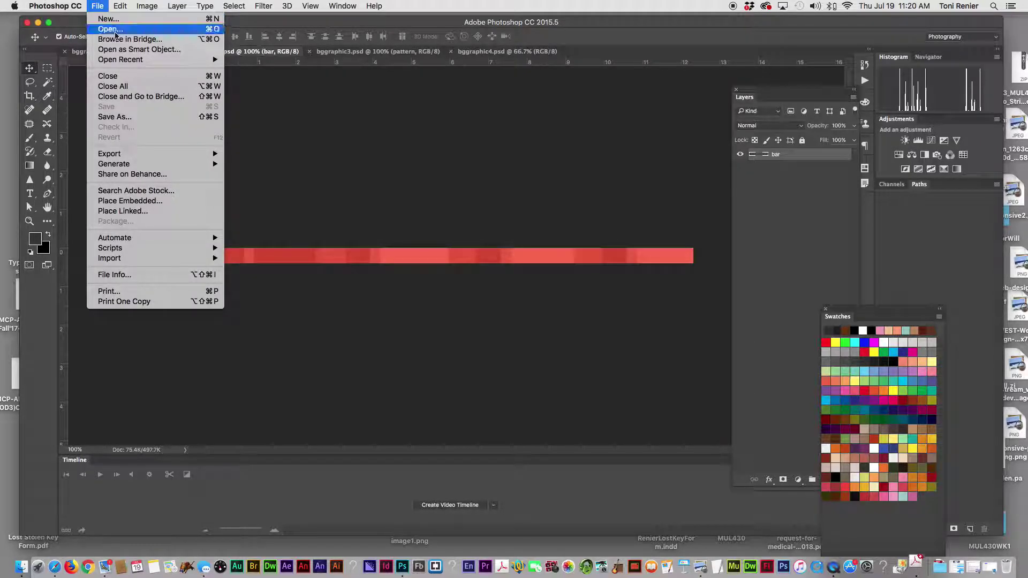
{"action": "mouse_move", "coordinate": [131, 155]}
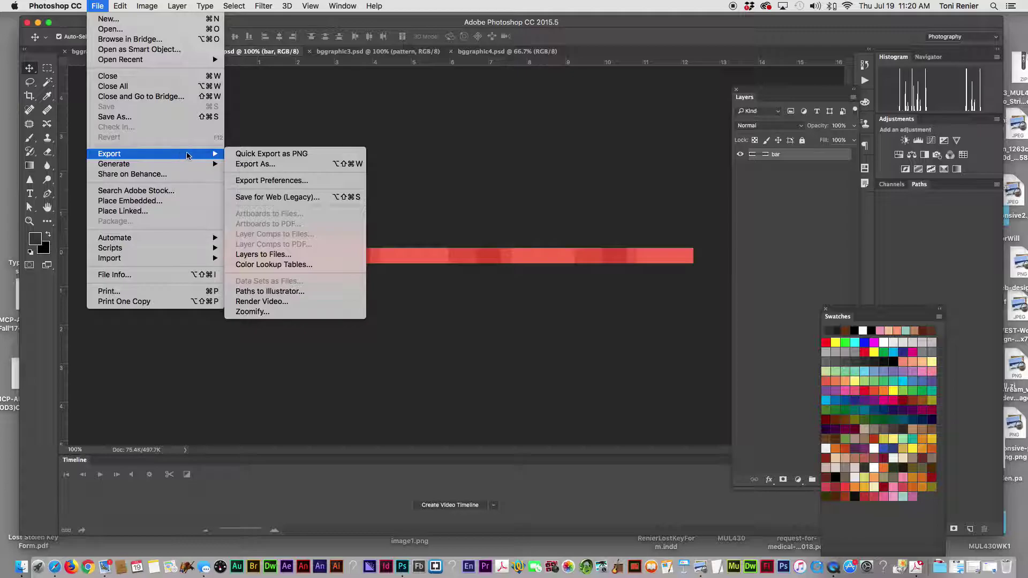
{"action": "left_click", "coordinate": [266, 199]}
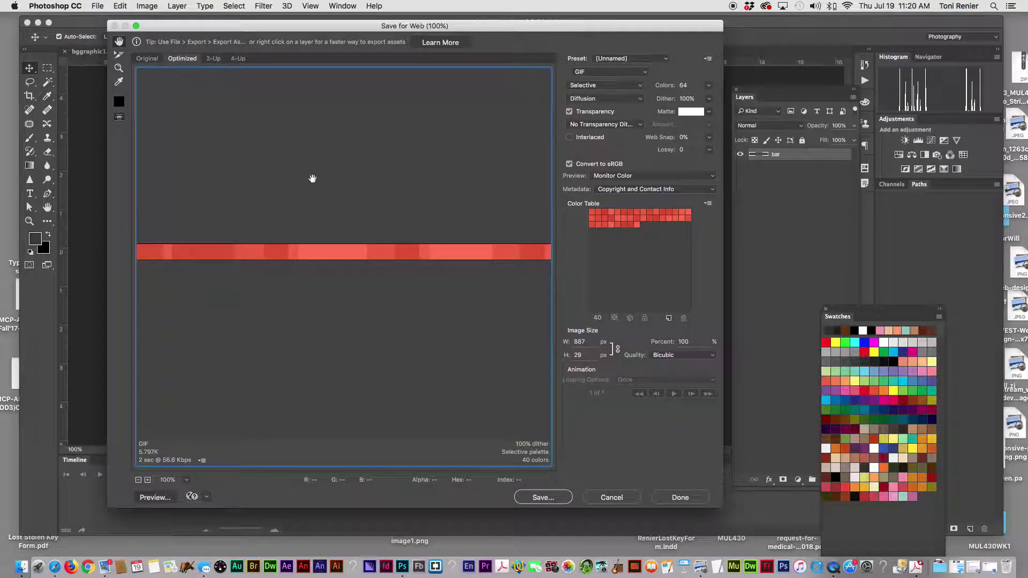
Set the bar graphic's output settings to view the document as a Background and preview the tiling in the browser.
{"action": "left_click", "coordinate": [707, 59]}
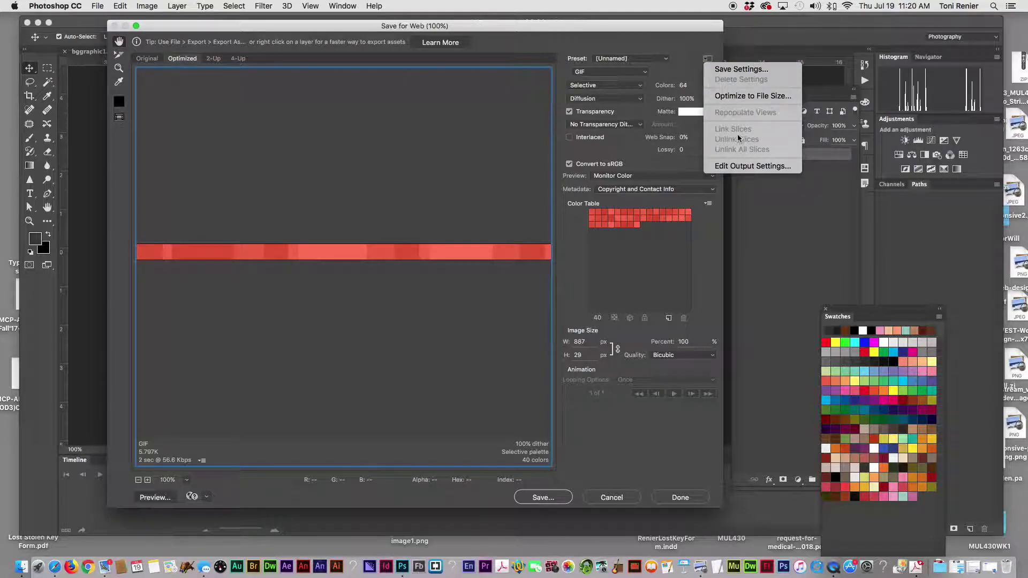
{"action": "left_click", "coordinate": [741, 168]}
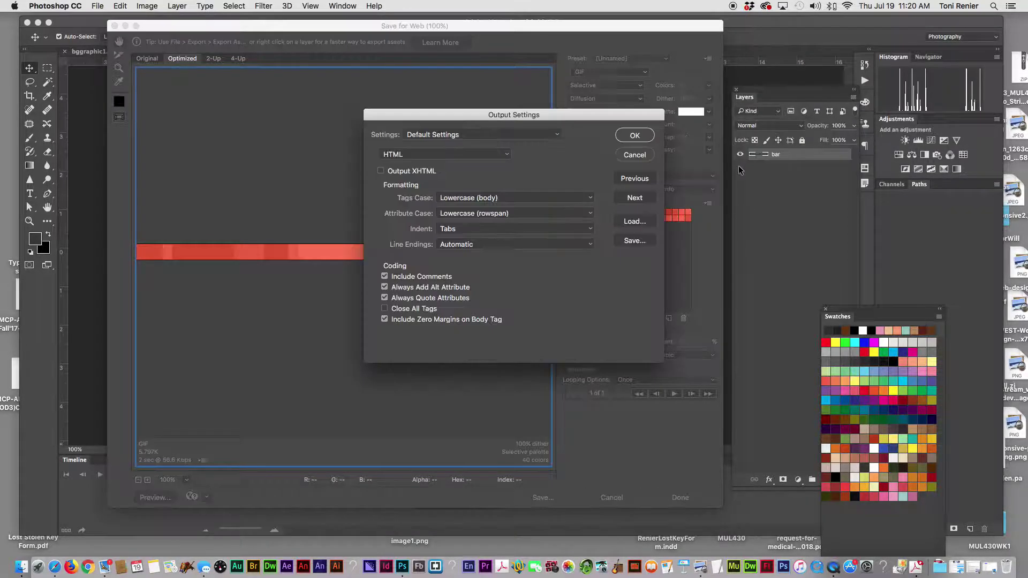
{"action": "left_click", "coordinate": [504, 155]}
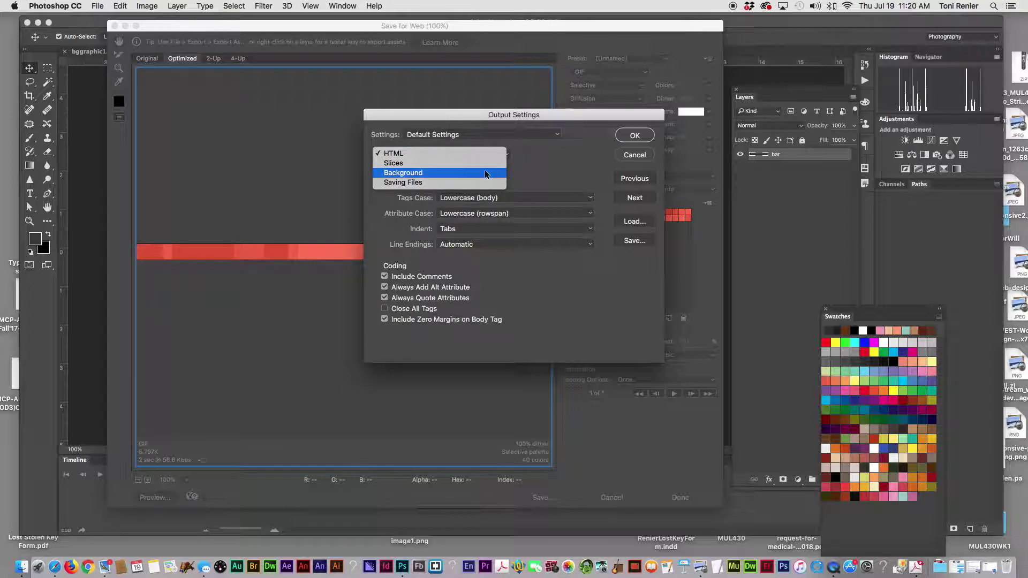
{"action": "left_click", "coordinate": [489, 172]}
{"action": "left_click", "coordinate": [493, 181]}
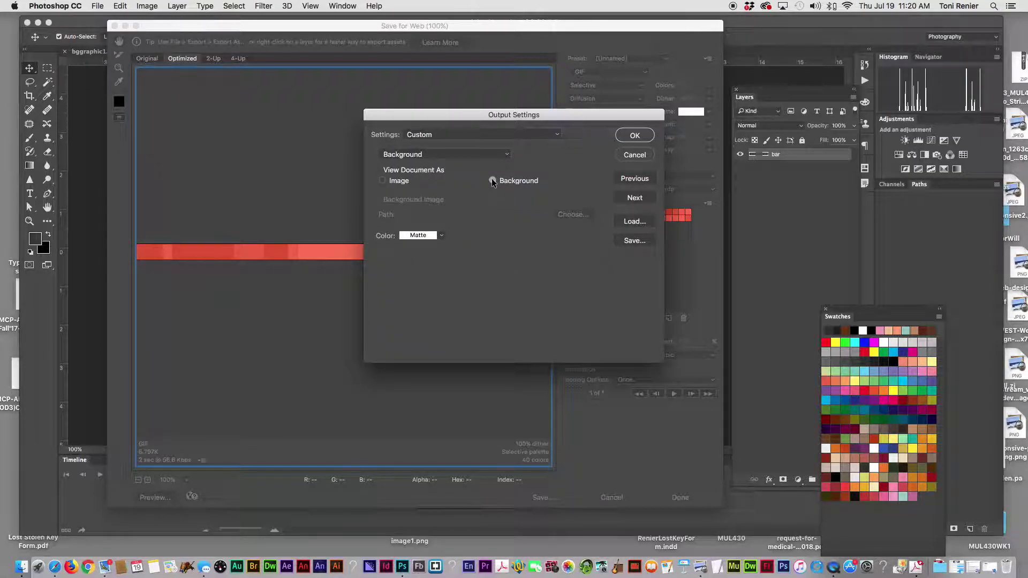
{"action": "left_click", "coordinate": [626, 139]}
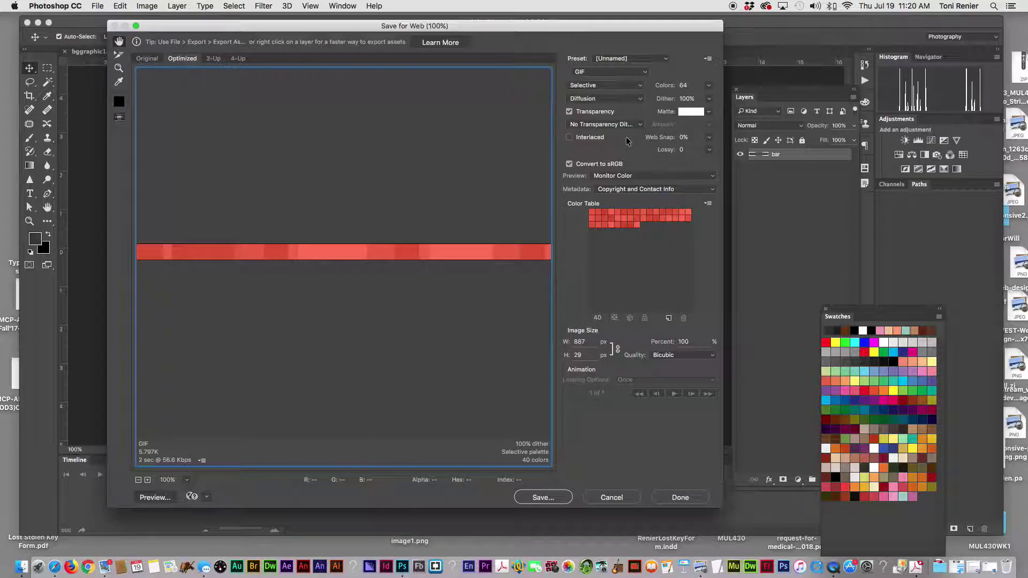
{"action": "left_click", "coordinate": [156, 498]}
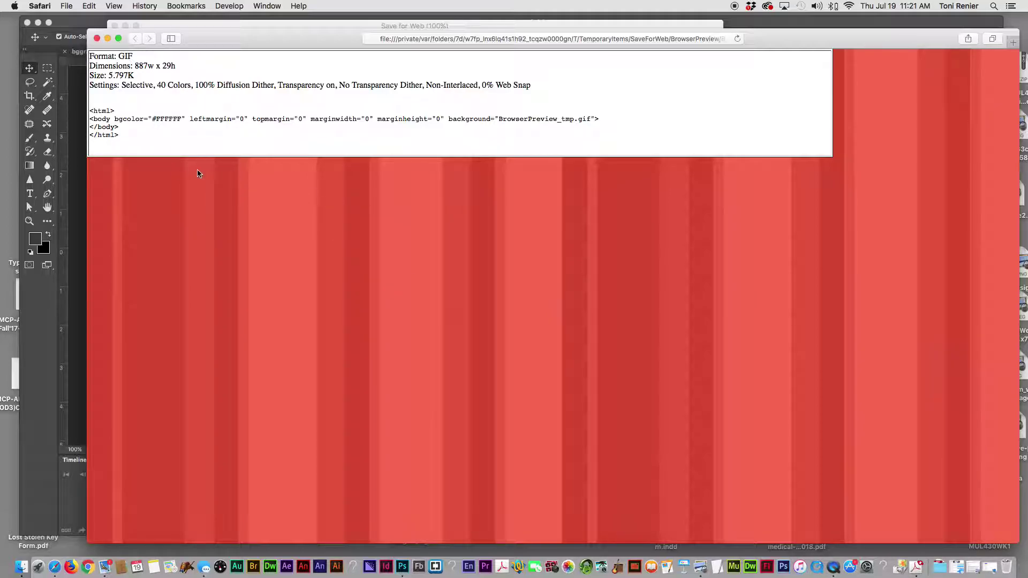
Close the red bar's browser preview without completing the web export, and move the Swatches panel inward over the canvas area.
{"action": "left_click", "coordinate": [97, 38]}
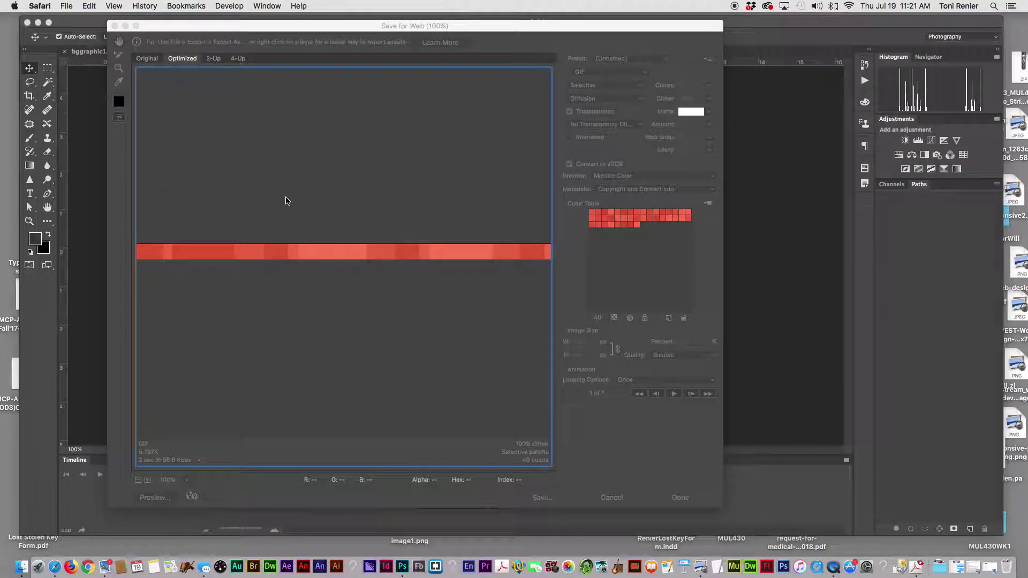
{"action": "left_click", "coordinate": [300, 207]}
{"action": "left_click", "coordinate": [611, 497]}
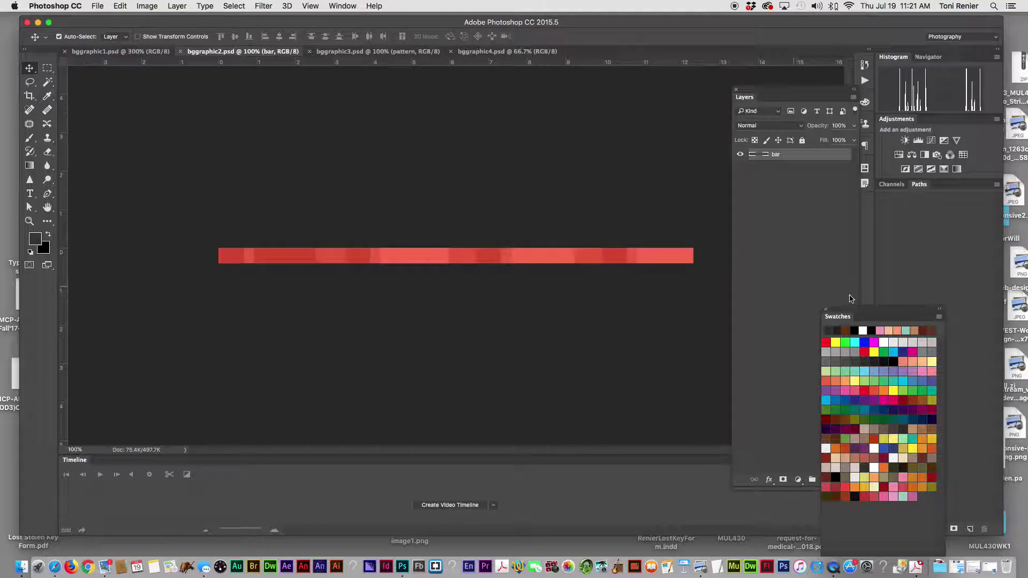
{"action": "left_click_drag", "start_coordinate": [868, 311], "coordinate": [720, 292]}
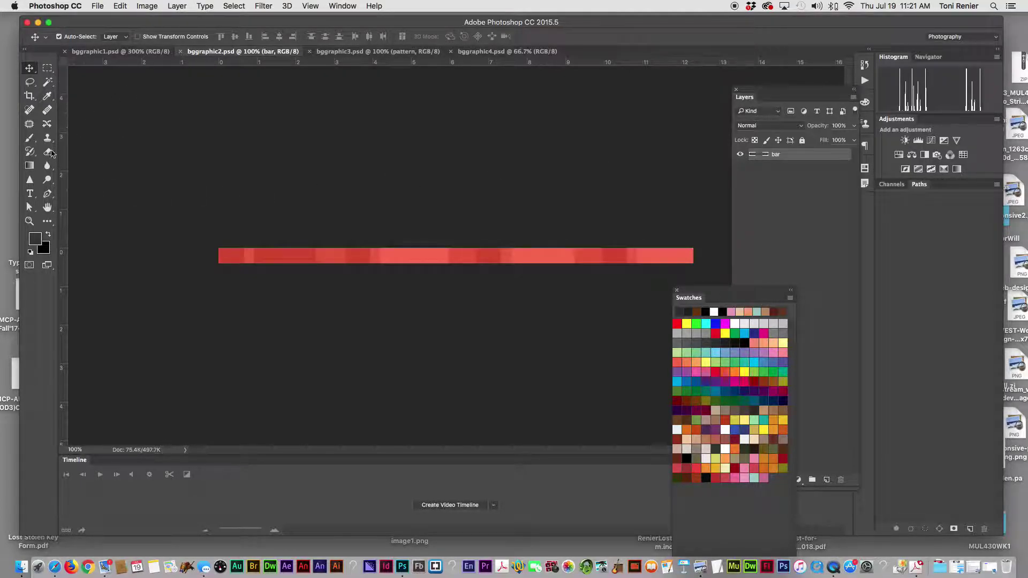
Edit the custom teal gradient for the Gradient tool, recolouring its end stop at 100% location to a lighter teal.
{"action": "left_click", "coordinate": [30, 166]}
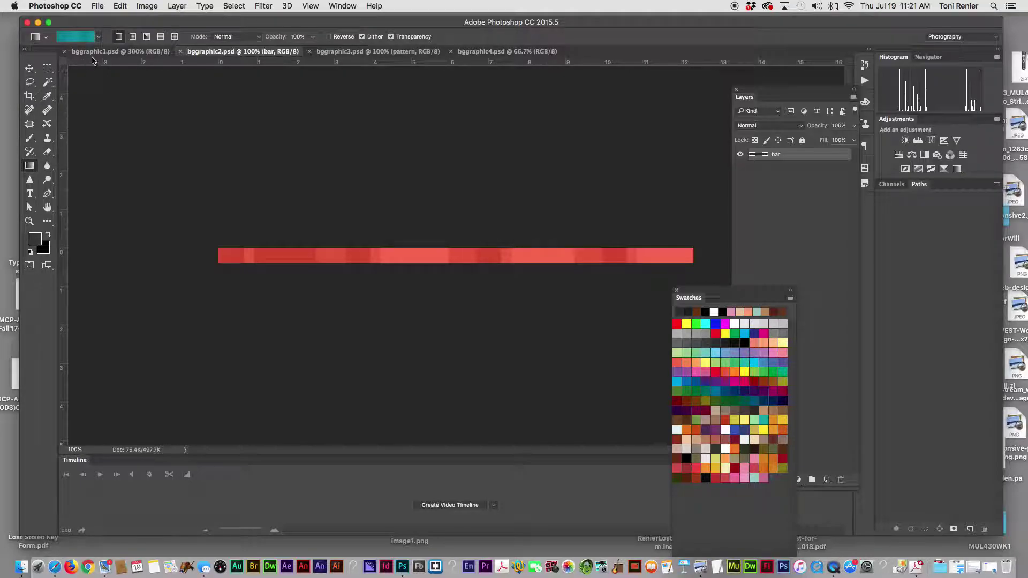
{"action": "left_click", "coordinate": [100, 37]}
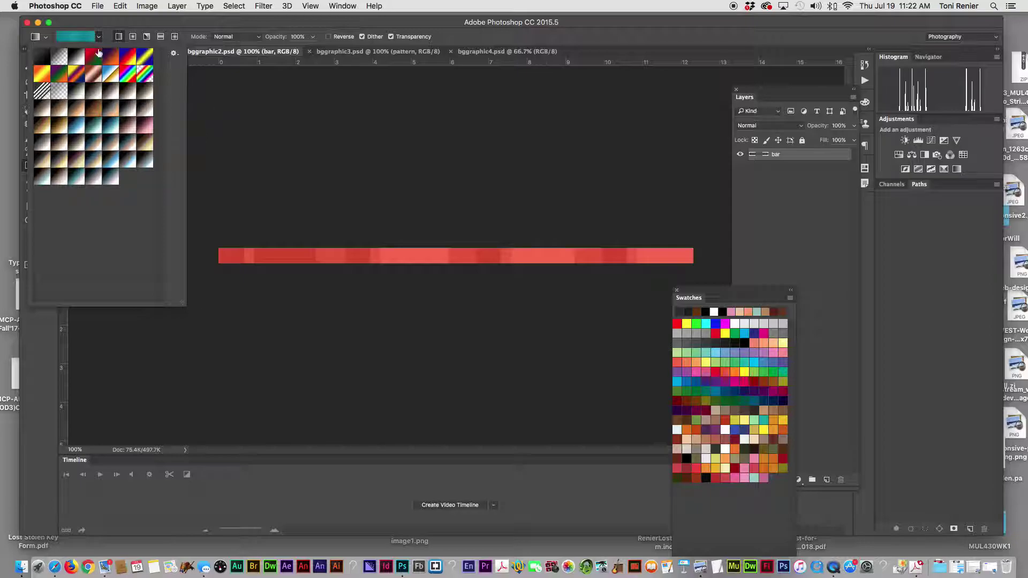
{"action": "left_click", "coordinate": [84, 37]}
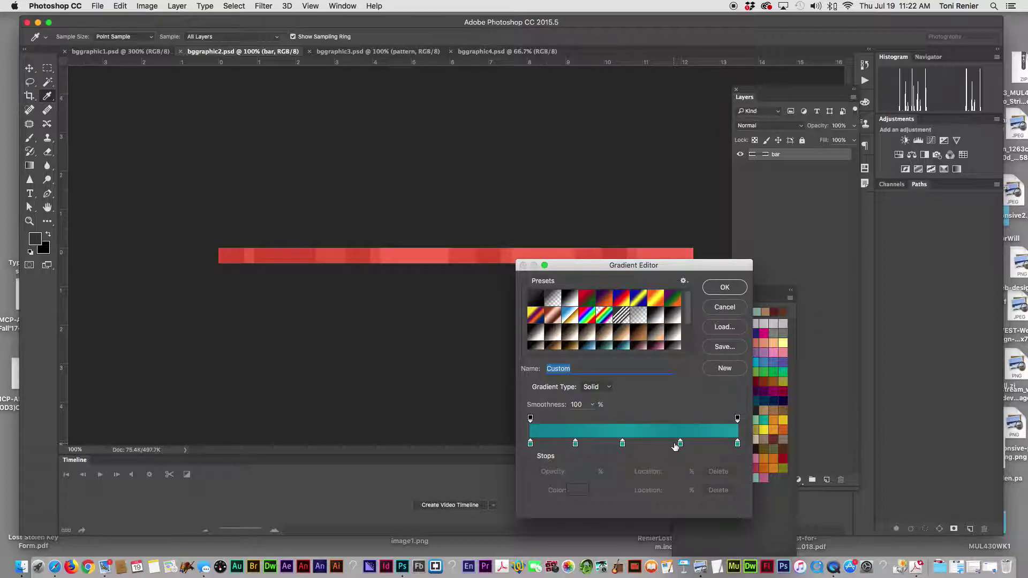
{"action": "left_click", "coordinate": [737, 444]}
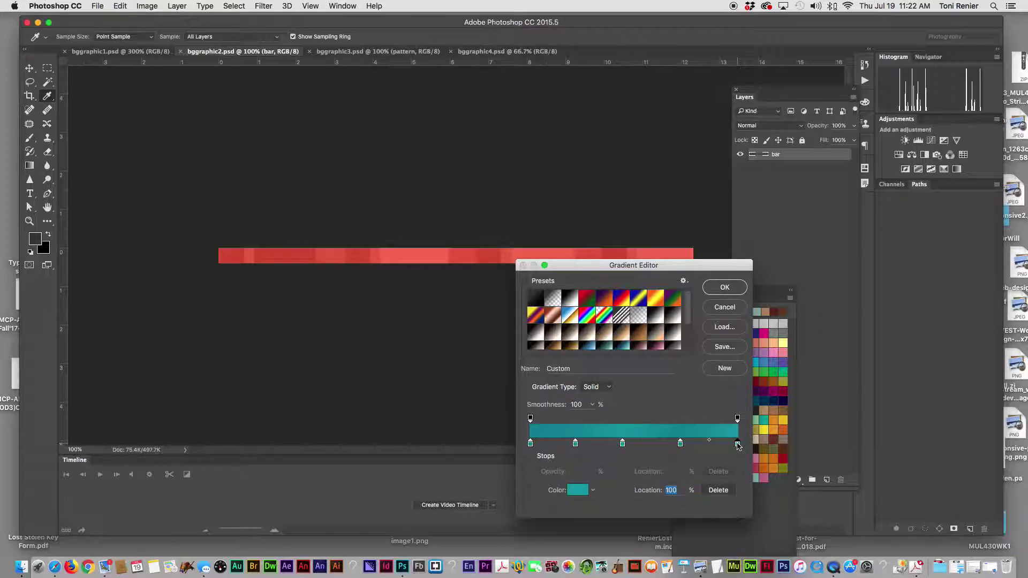
{"action": "left_click", "coordinate": [585, 491]}
{"action": "left_click", "coordinate": [638, 249]}
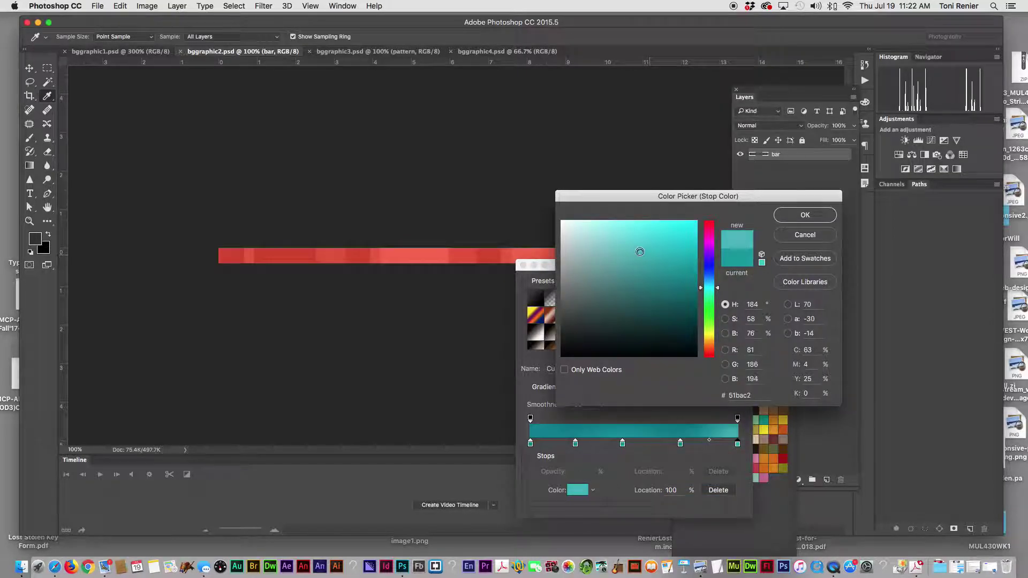
{"action": "left_click", "coordinate": [794, 216]}
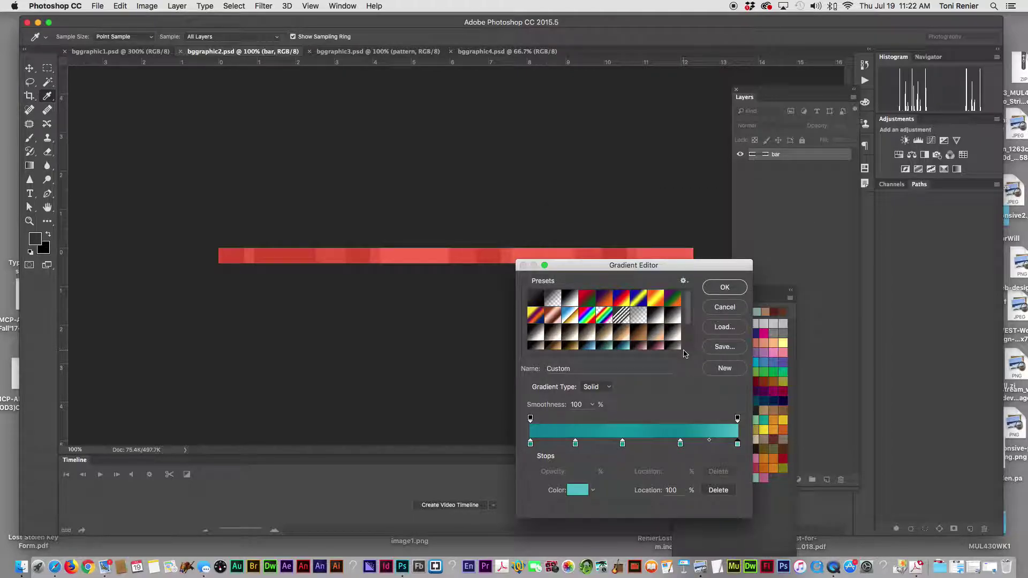
{"action": "left_click", "coordinate": [724, 287]}
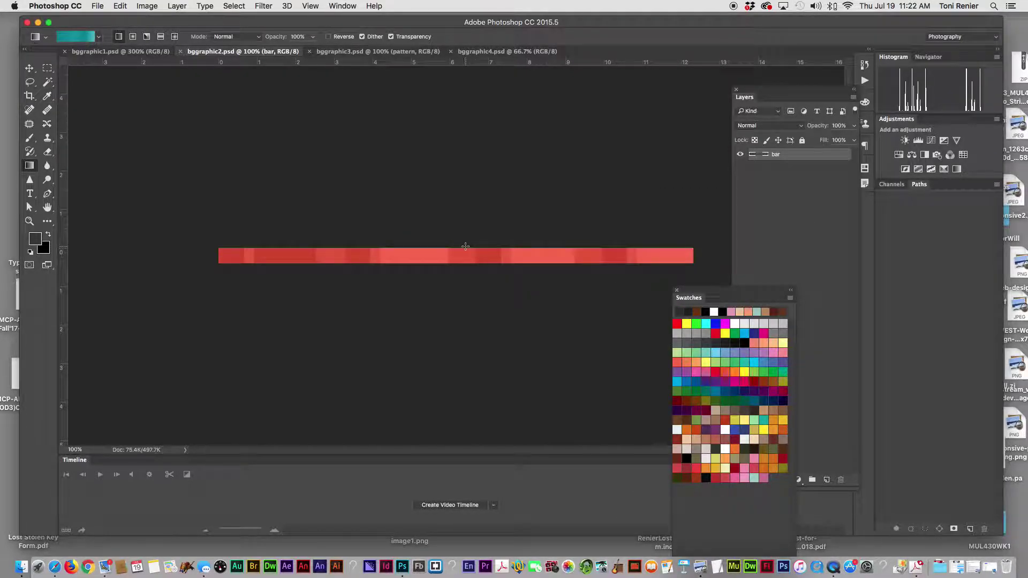
Fill the bar with the teal gradient vertically, and redraw it horizontally from the bar's left end to its right end.
{"action": "left_click_drag", "start_coordinate": [465, 246], "coordinate": [465, 263]}
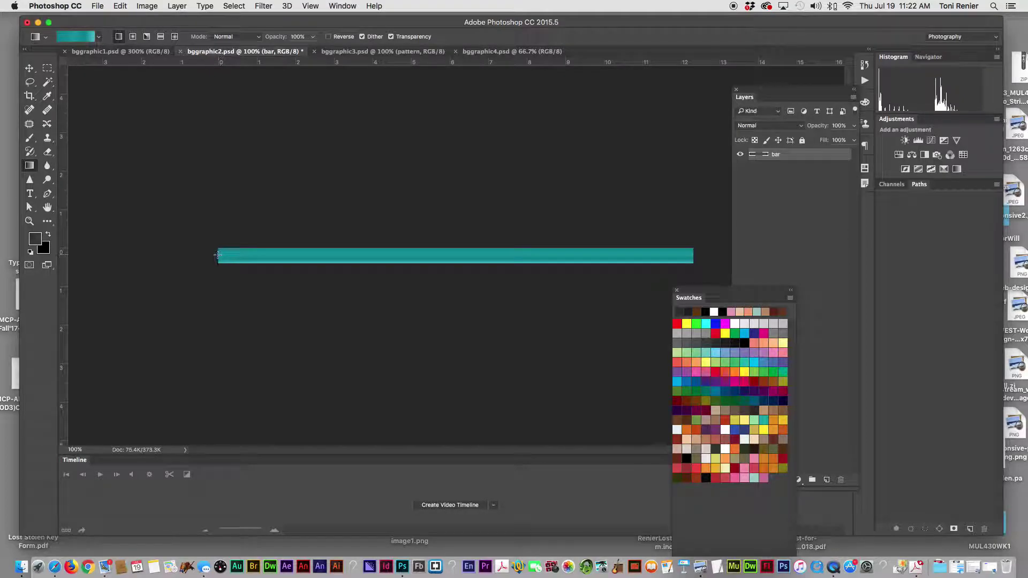
{"action": "left_click_drag", "start_coordinate": [217, 253], "coordinate": [689, 265]}
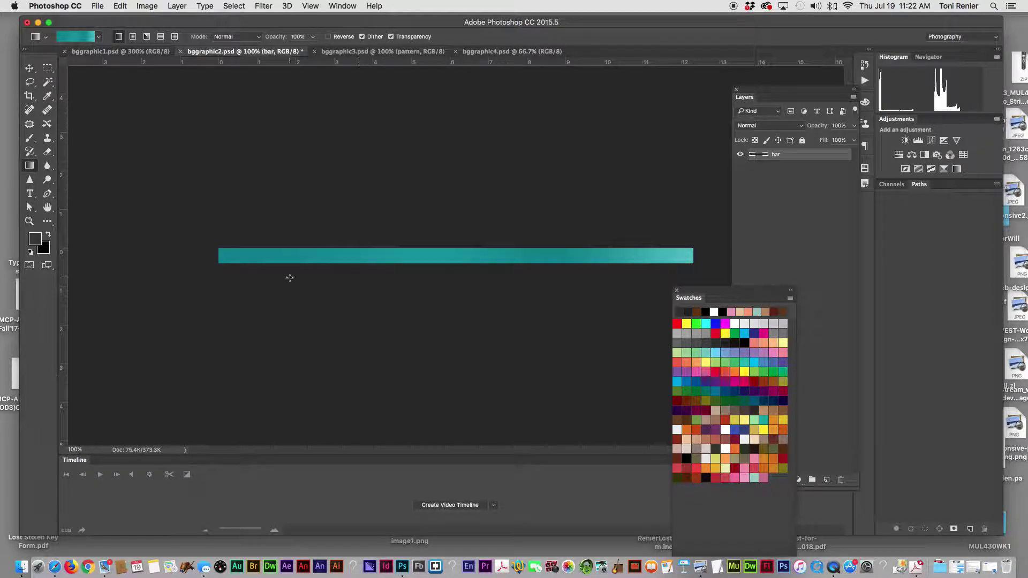
Open the teal bar in Save for Web (Legacy) and set its output settings to view the document as a Background.
{"action": "left_click", "coordinate": [97, 6]}
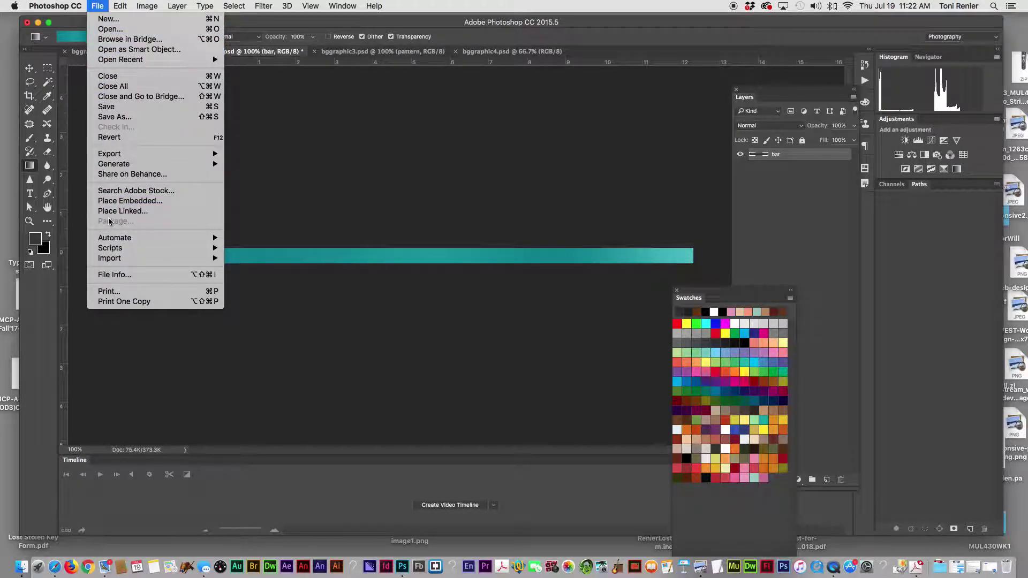
{"action": "mouse_move", "coordinate": [132, 154]}
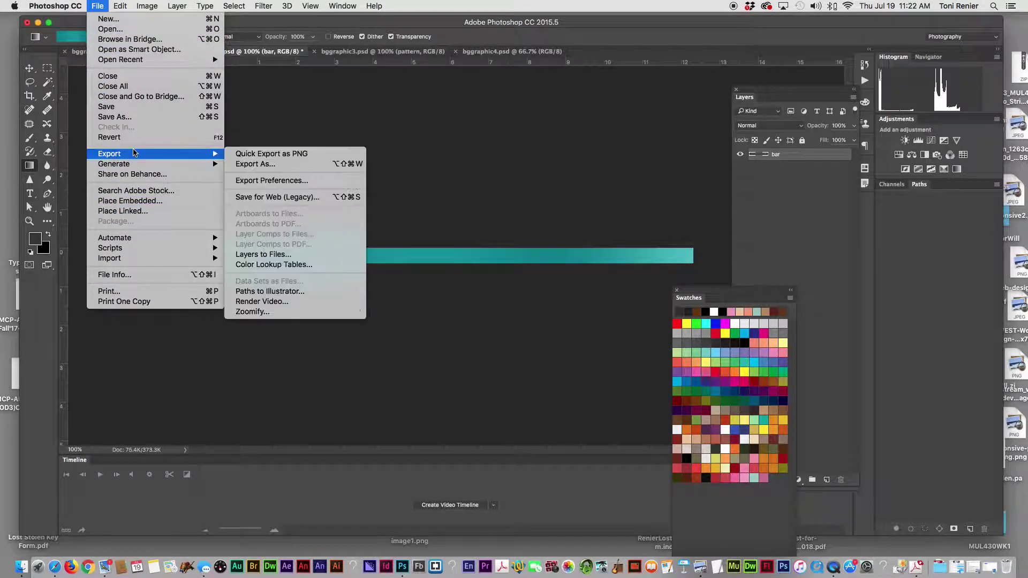
{"action": "left_click", "coordinate": [277, 197]}
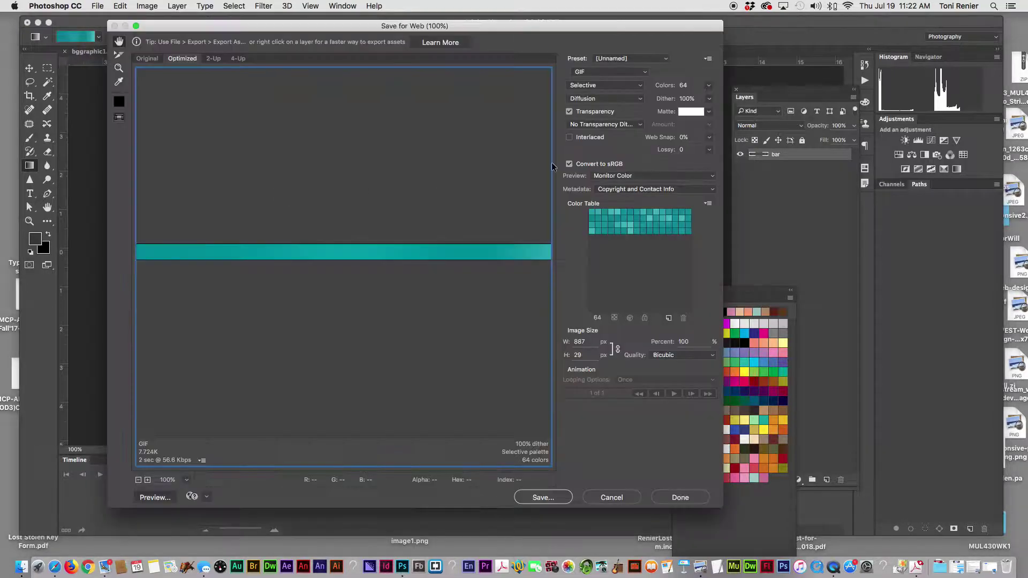
{"action": "left_click", "coordinate": [707, 59]}
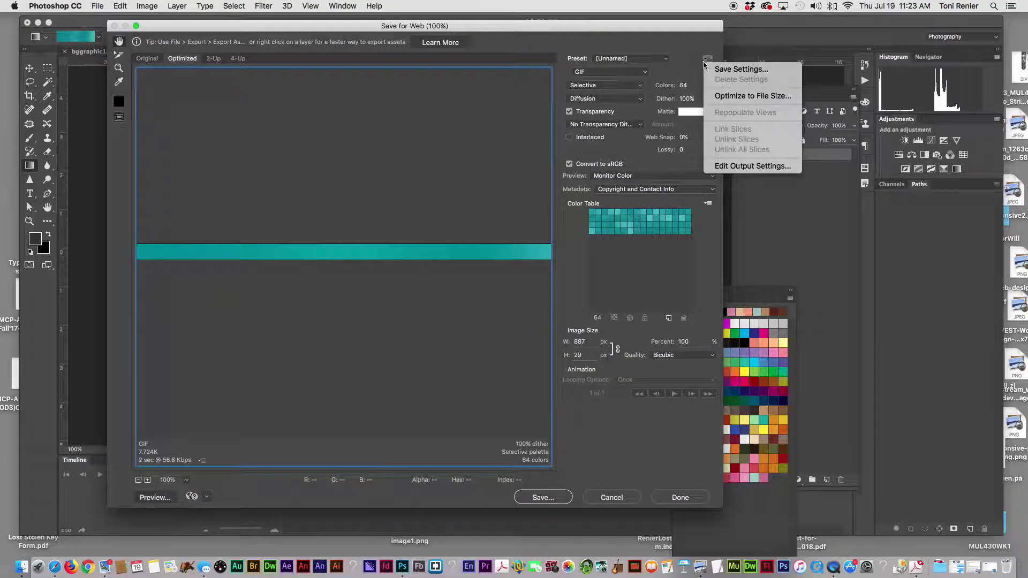
{"action": "left_click", "coordinate": [721, 168]}
{"action": "left_click", "coordinate": [445, 156]}
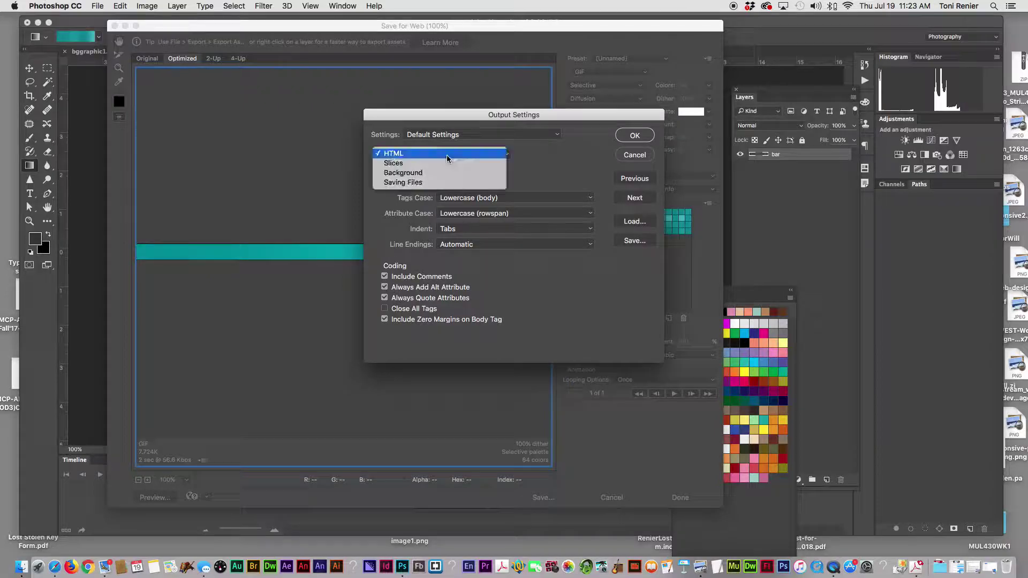
{"action": "left_click", "coordinate": [439, 172]}
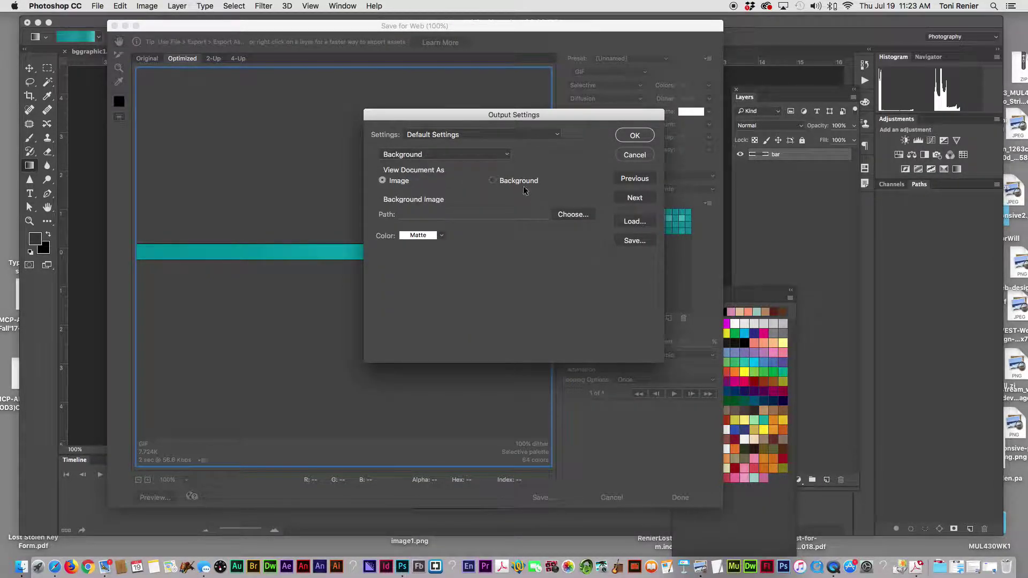
{"action": "left_click", "coordinate": [492, 180]}
{"action": "left_click", "coordinate": [647, 135]}
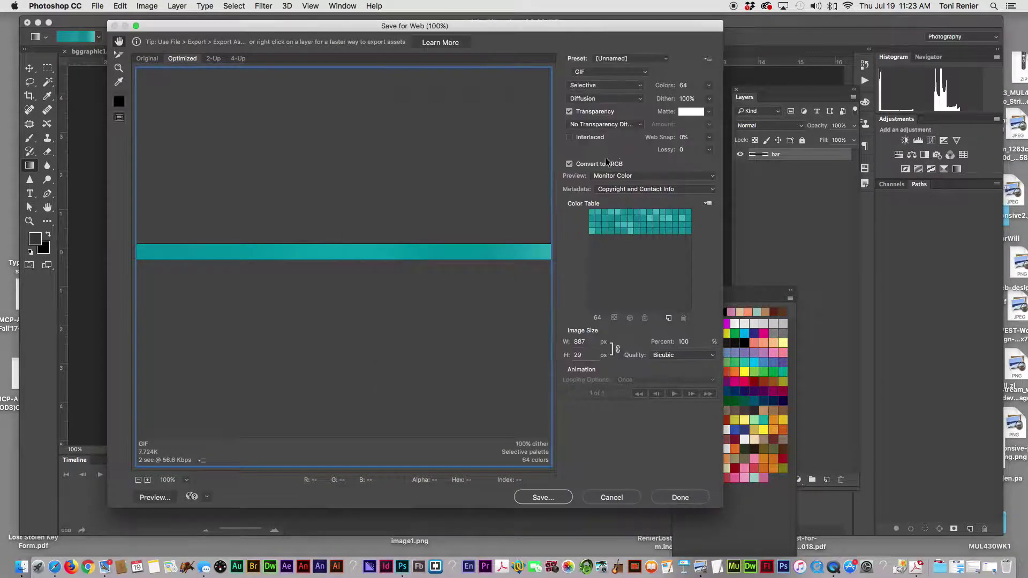
Preview the tiled teal gradient in the browser, and close the preview and web export without saving.
{"action": "left_click", "coordinate": [148, 497]}
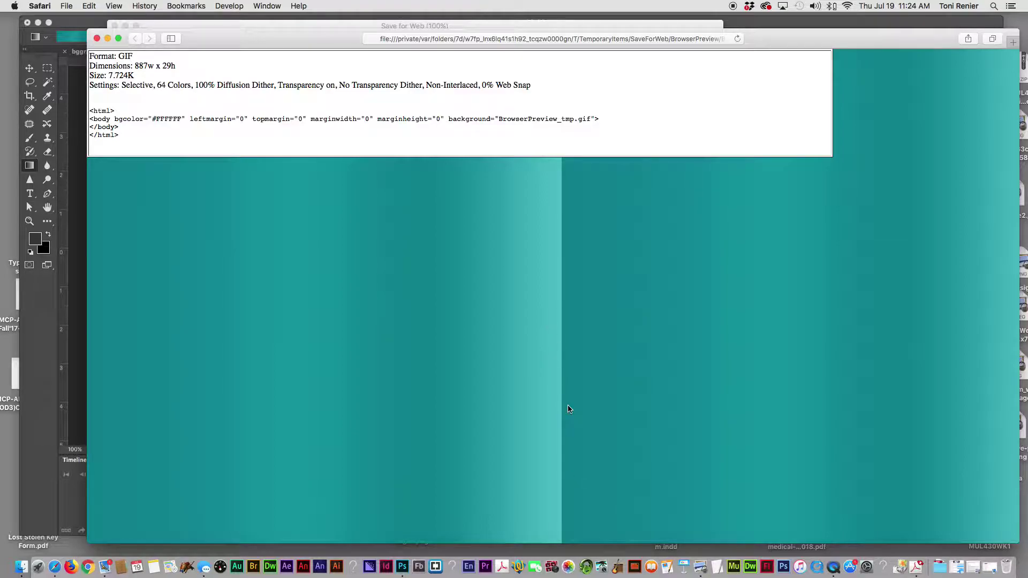
{"action": "left_click", "coordinate": [97, 38]}
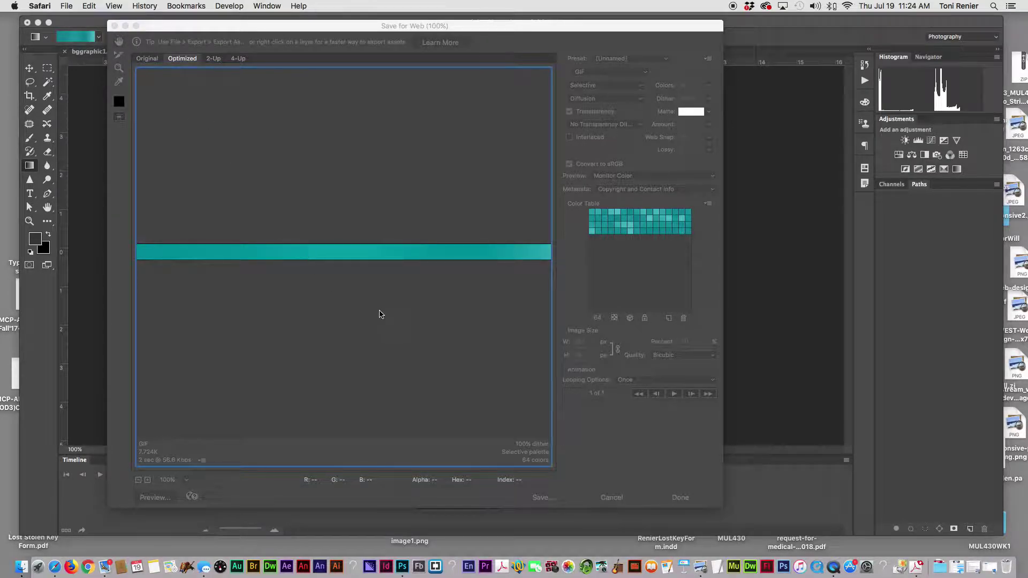
{"action": "left_click", "coordinate": [473, 357]}
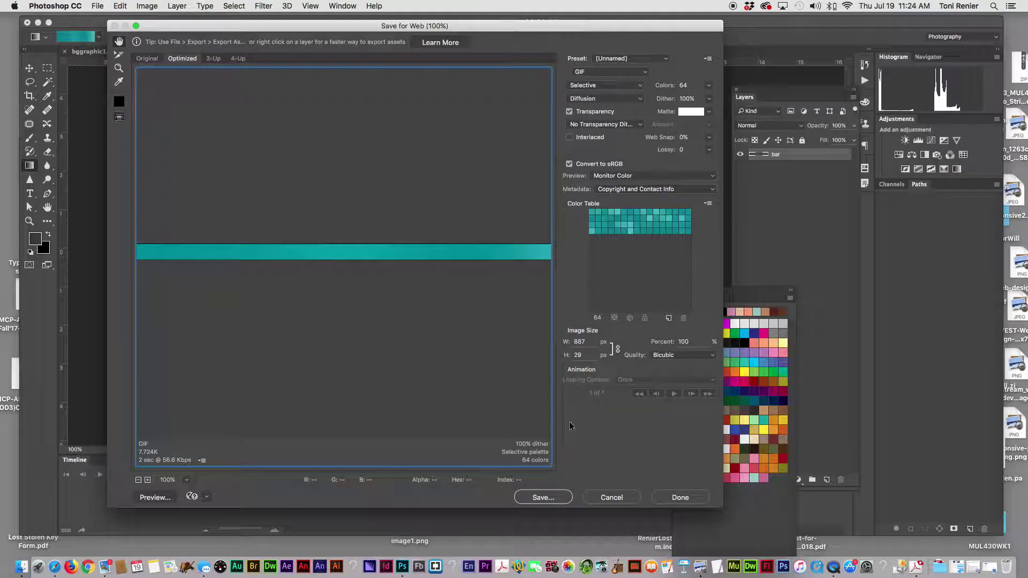
{"action": "left_click", "coordinate": [608, 497]}
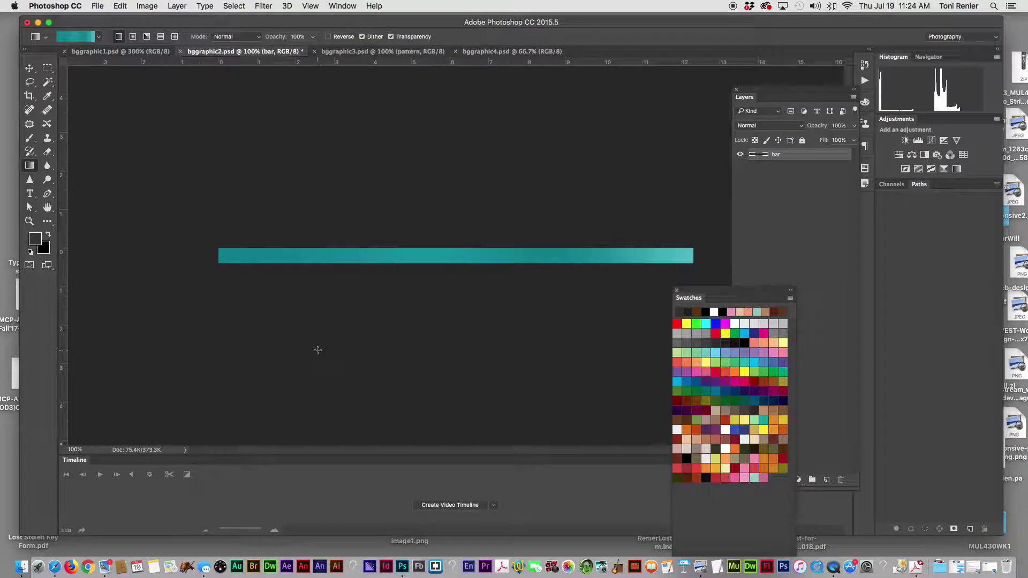
Switch to the leaf pattern in bggraphic3.psd, enlarge it to 400%, and activate the Move tool.
{"action": "left_click", "coordinate": [340, 53]}
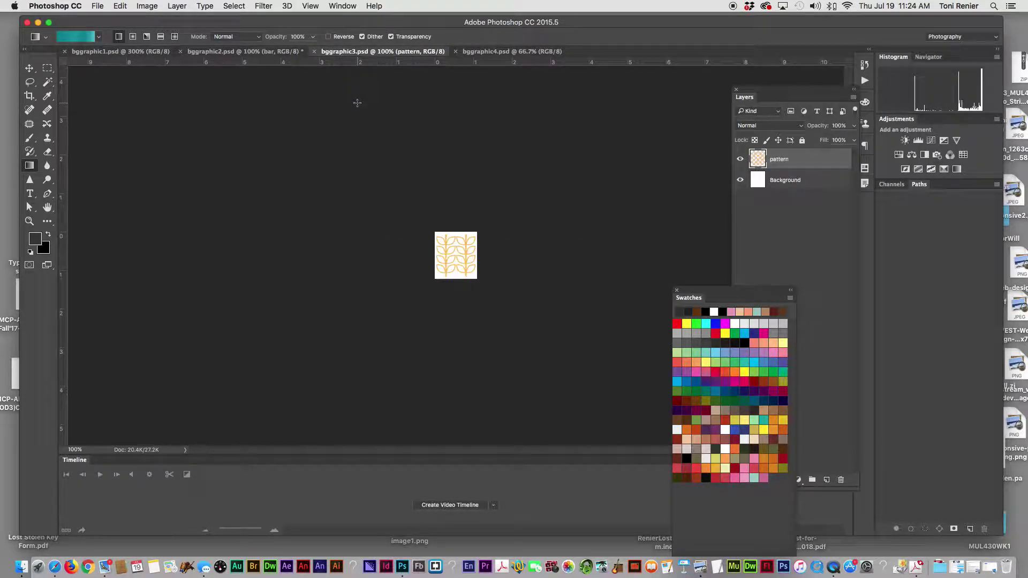
{"action": "key", "text": "super+equal"}
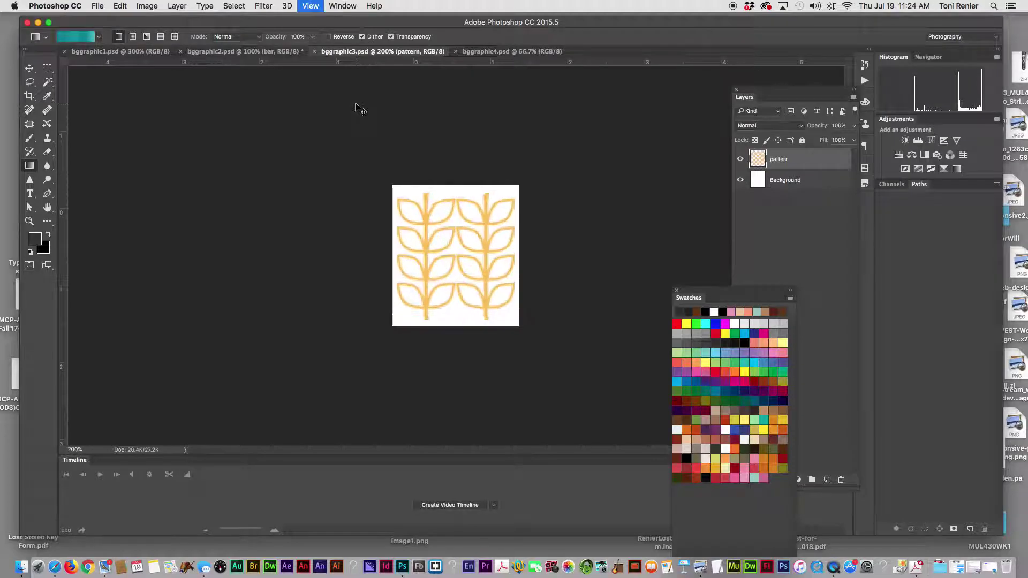
{"action": "key", "text": "super+equal"}
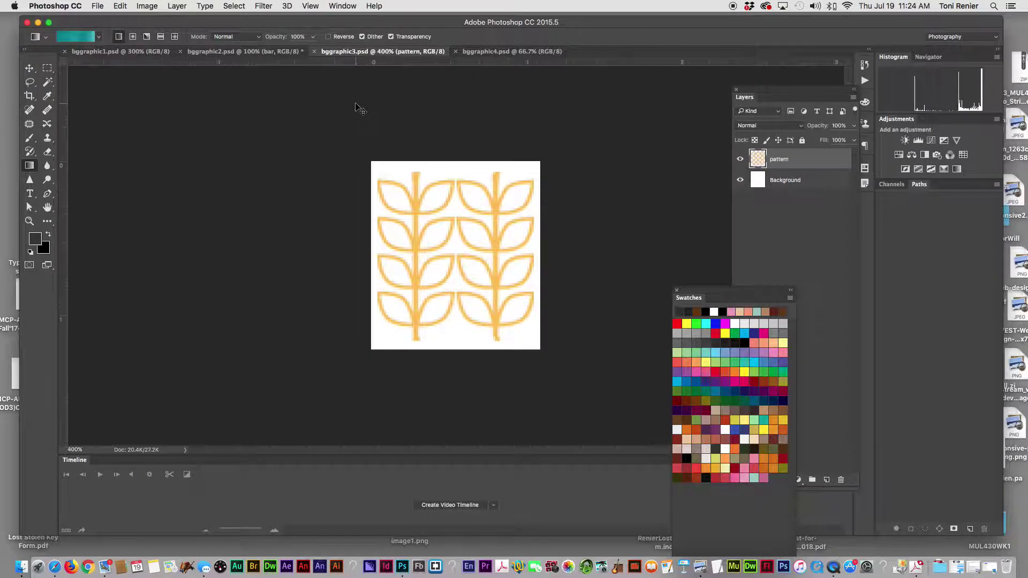
{"action": "left_click", "coordinate": [30, 68]}
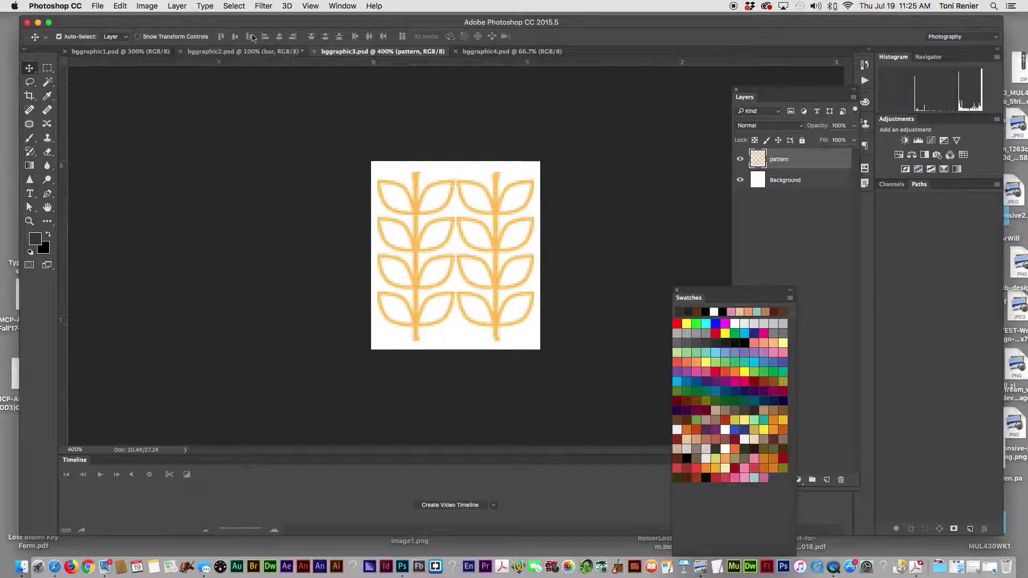
Set the canvas size of the leaf pattern graphic to 200 by 200 pixels, keeping the anchor centred.
{"action": "left_click", "coordinate": [150, 6]}
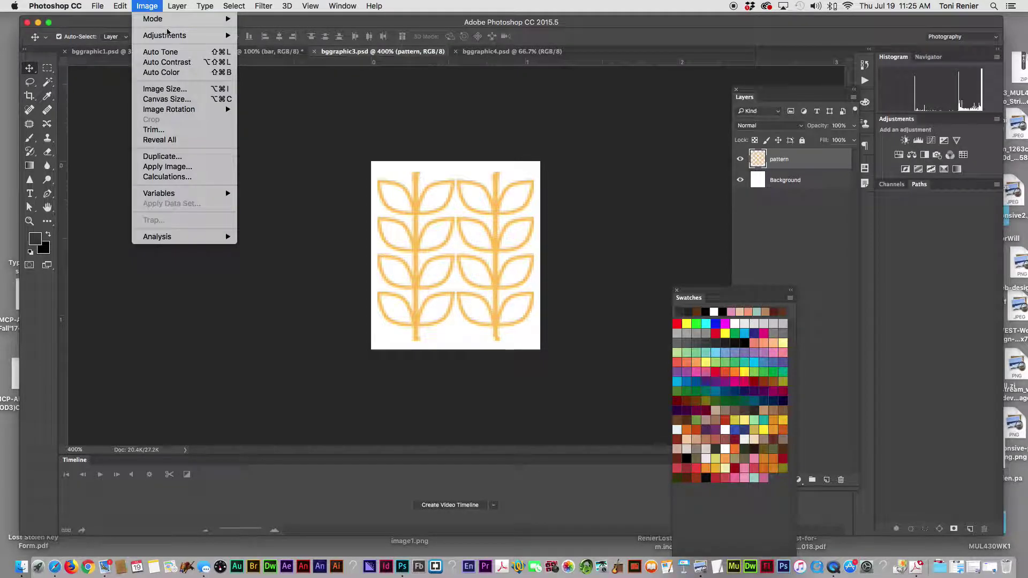
{"action": "left_click", "coordinate": [185, 105]}
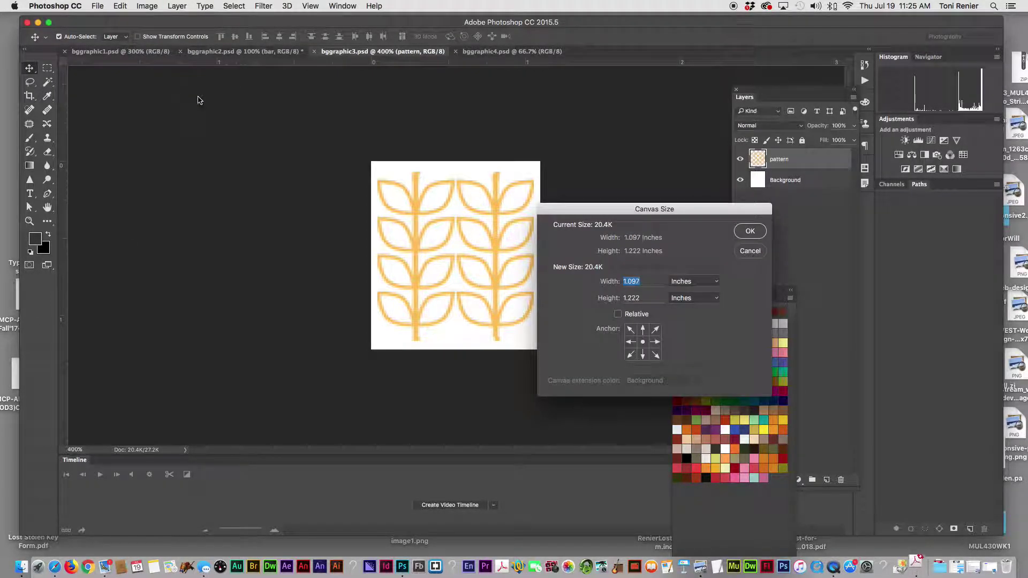
{"action": "left_click", "coordinate": [683, 282]}
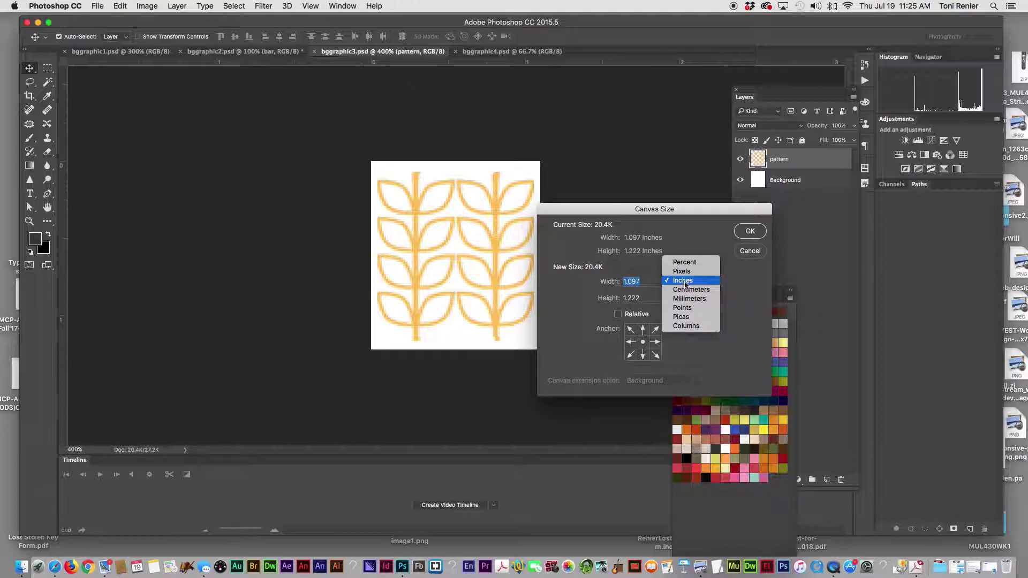
{"action": "left_click", "coordinate": [682, 272]}
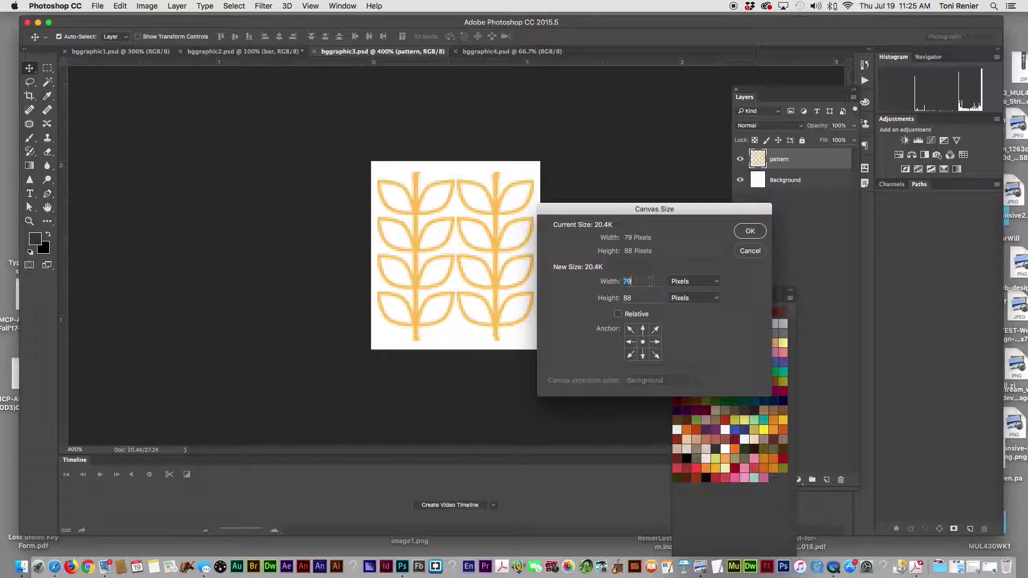
{"action": "type", "text": "200"}
{"action": "double_click", "coordinate": [628, 298]}
{"action": "type", "text": "200"}
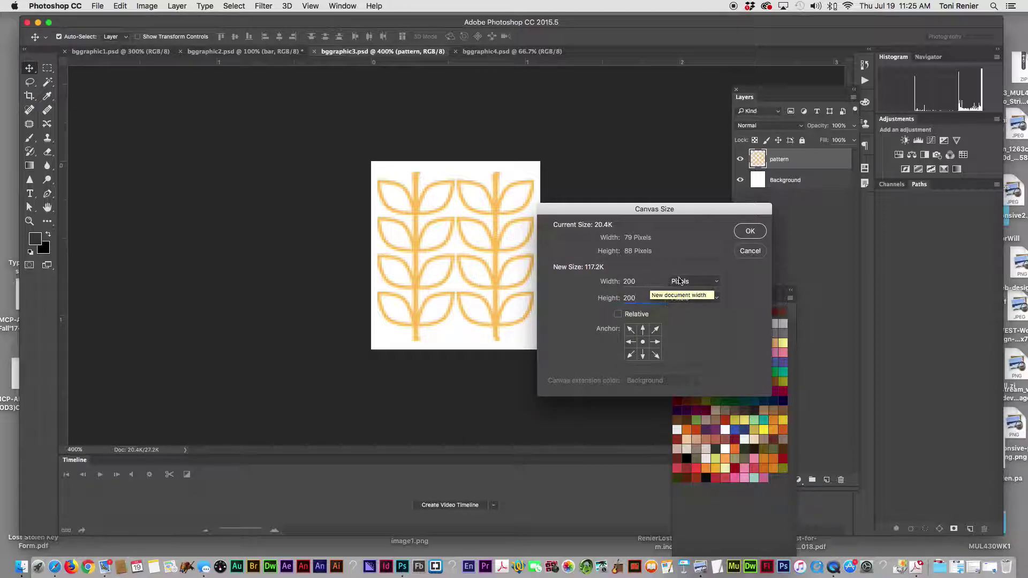
{"action": "left_click", "coordinate": [744, 233]}
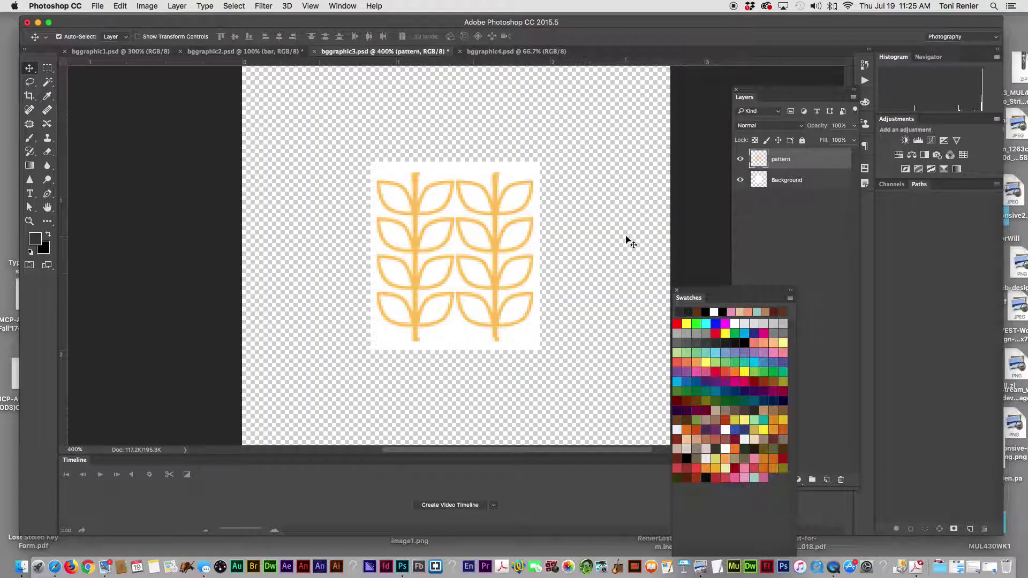
Copy the entire leaf artwork from the pattern layer.
{"action": "key", "text": "super+minus"}
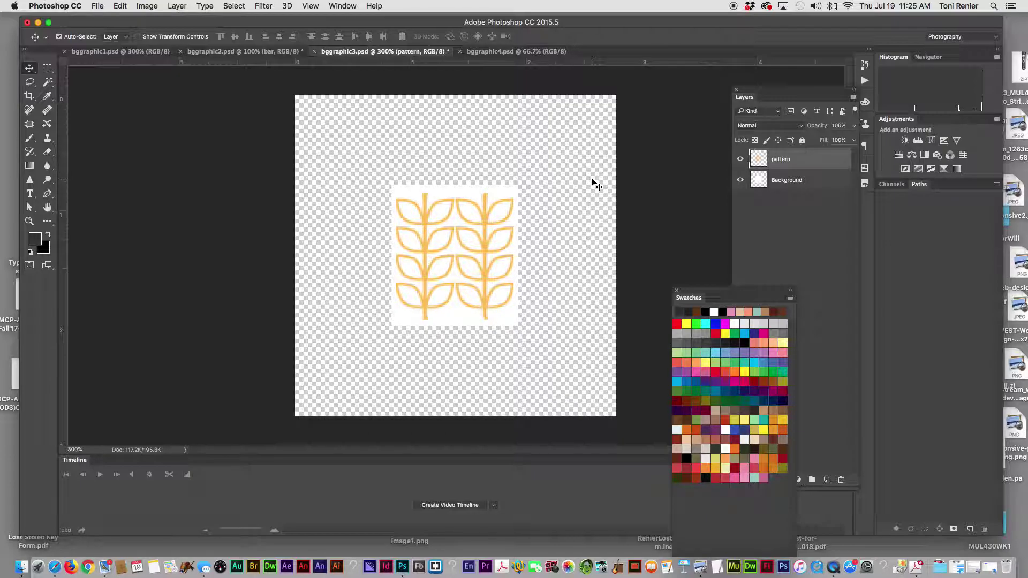
{"action": "left_click", "coordinate": [799, 162]}
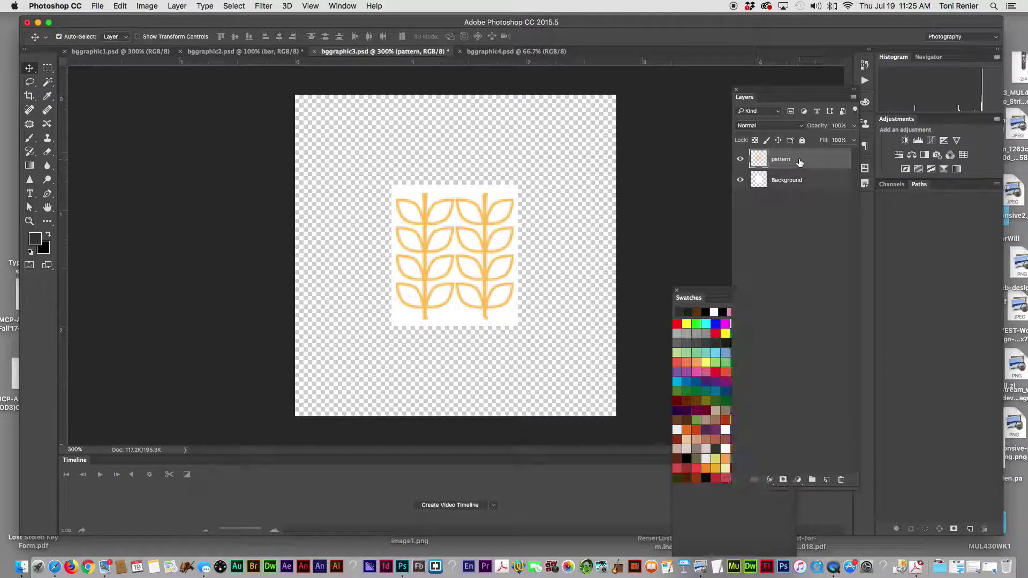
{"action": "key", "text": "super+a"}
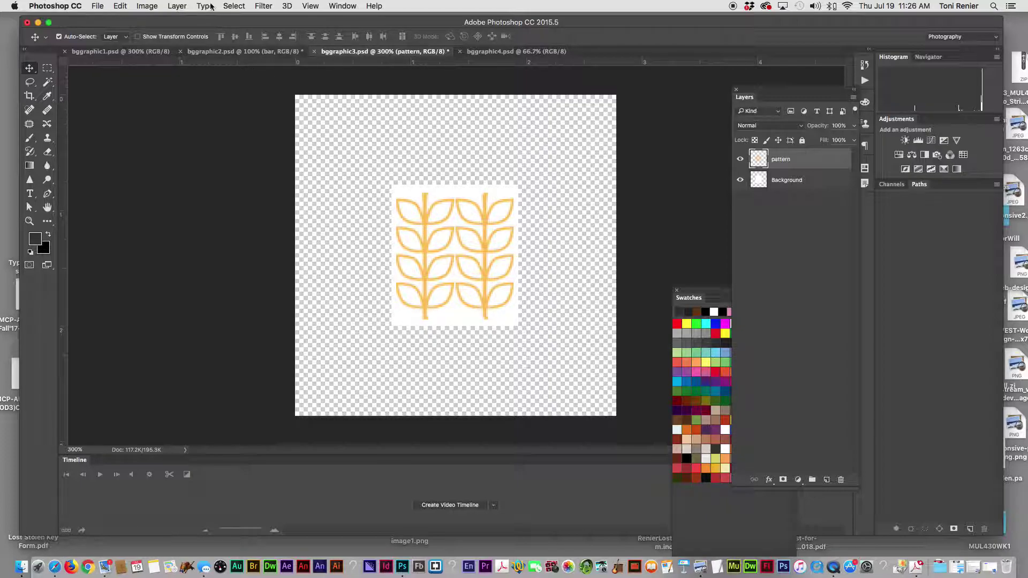
Offset the pattern layer 100 pixels right and 100 pixels down with Wrap Around, and paste the copied leaves into the centre.
{"action": "left_click", "coordinate": [263, 5]}
{"action": "mouse_move", "coordinate": [307, 225]}
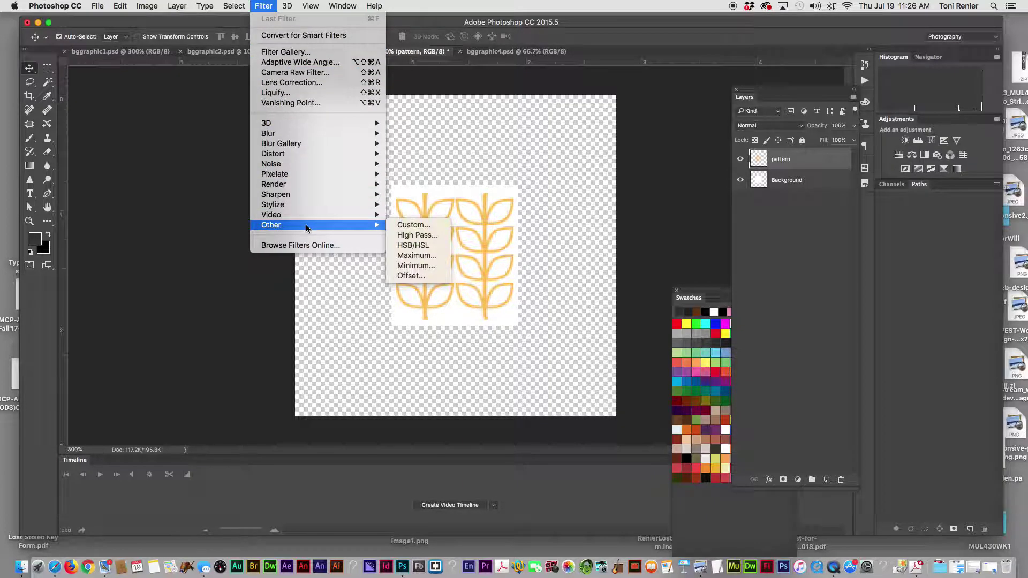
{"action": "left_click", "coordinate": [411, 276]}
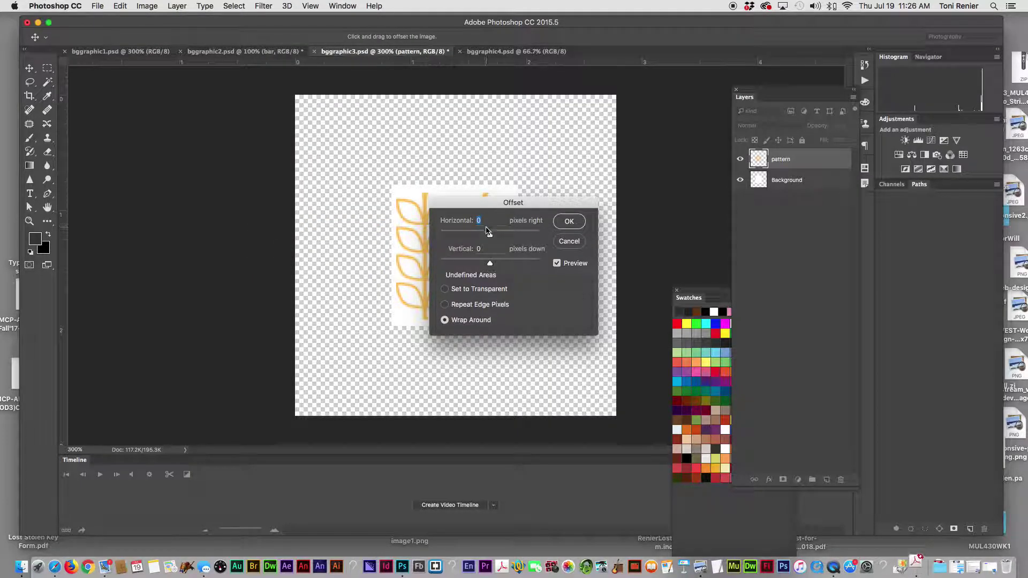
{"action": "type", "text": "100"}
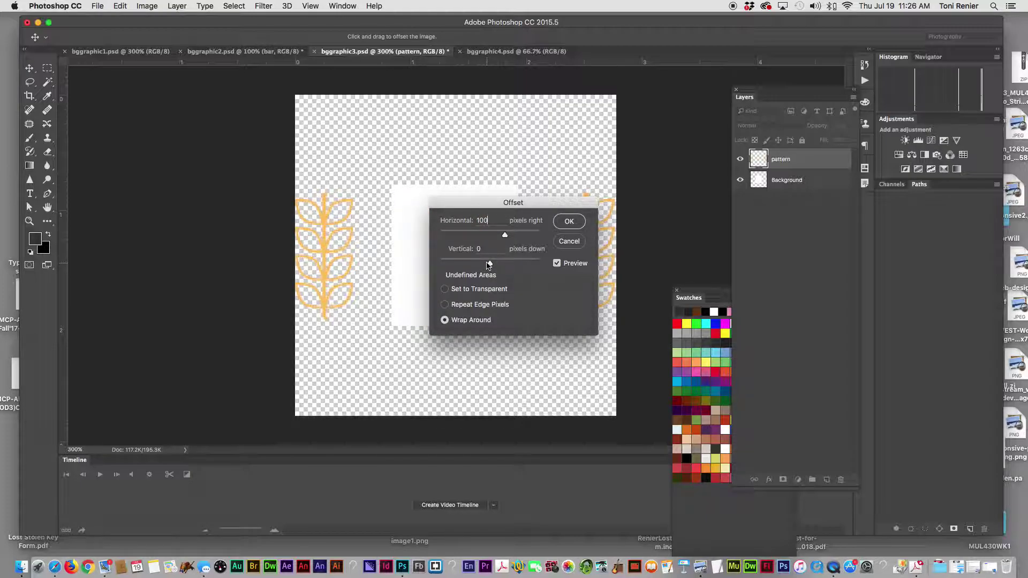
{"action": "key", "text": "Tab"}
{"action": "type", "text": "100"}
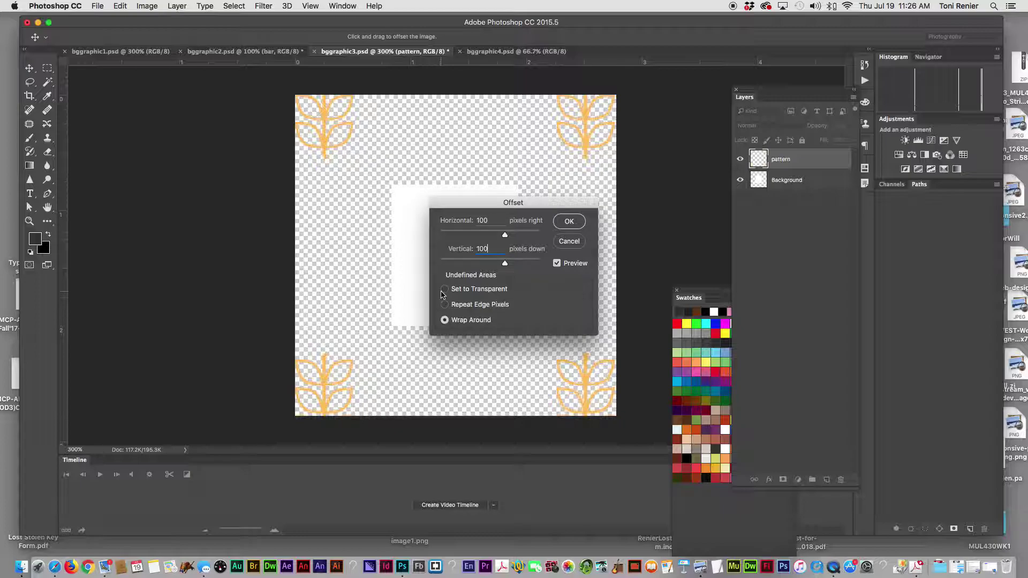
{"action": "left_click", "coordinate": [566, 224]}
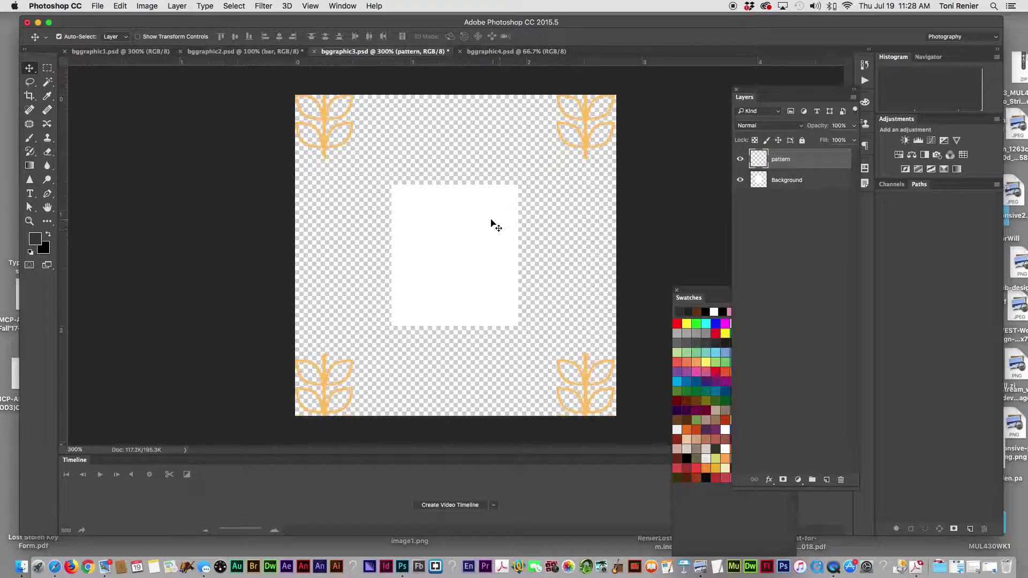
{"action": "key", "text": "super+v"}
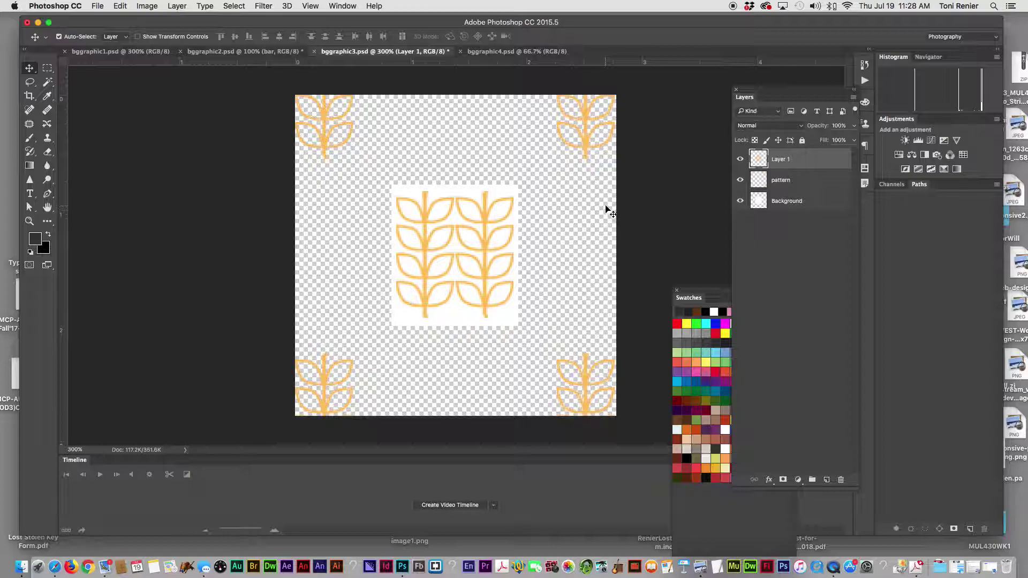
{"action": "left_click", "coordinate": [97, 7]}
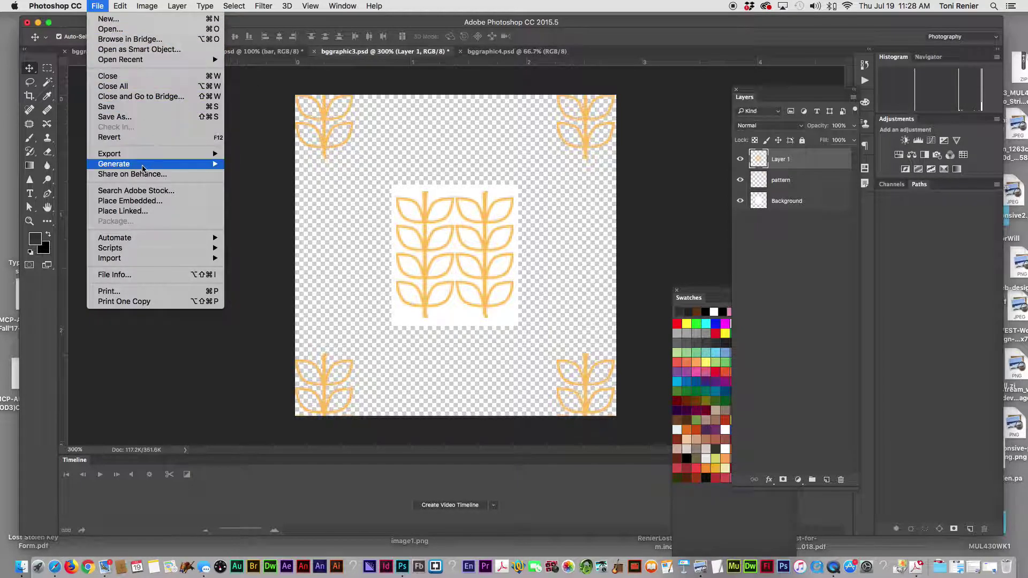
{"action": "mouse_move", "coordinate": [150, 157]}
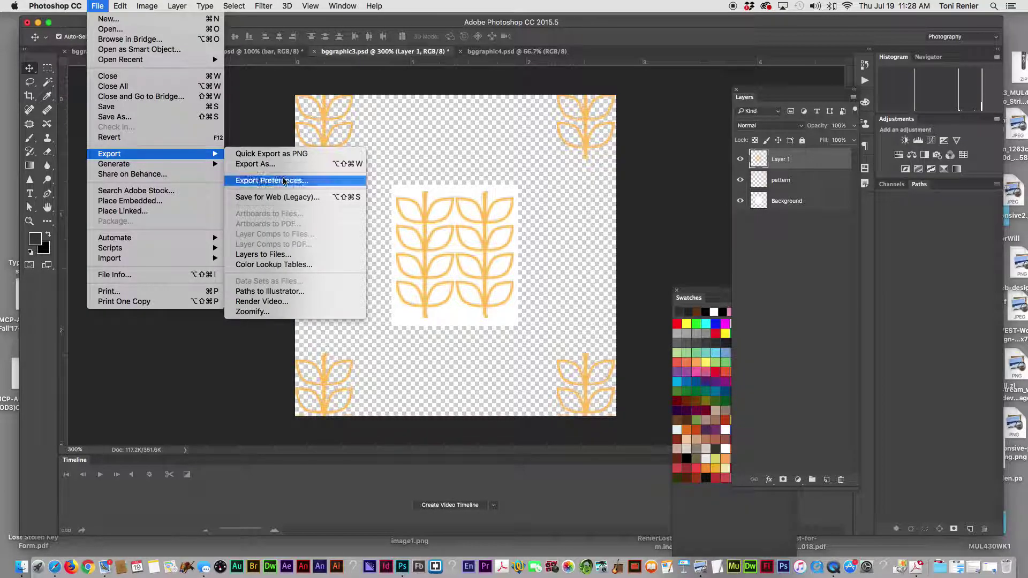
{"action": "left_click", "coordinate": [274, 197]}
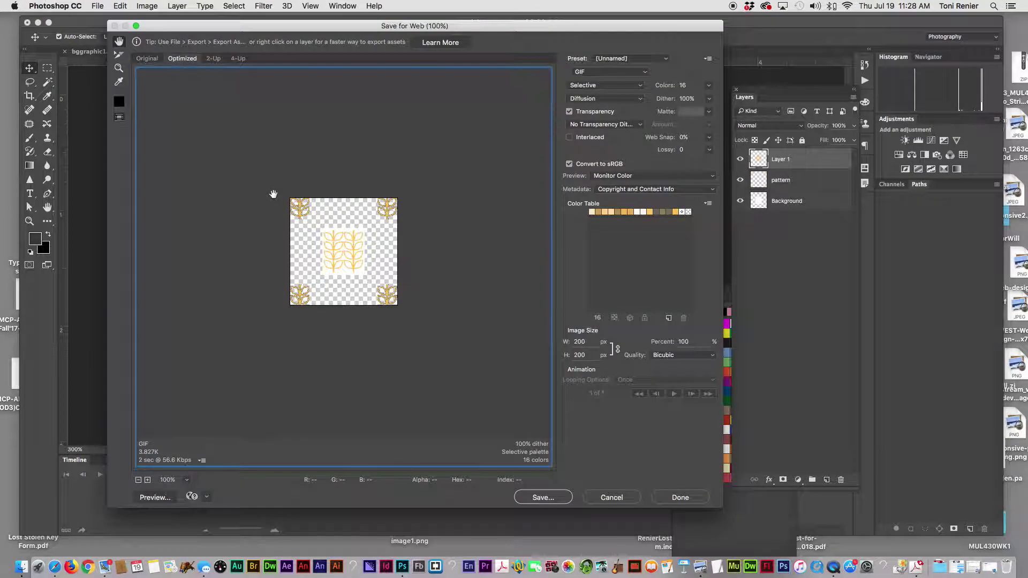
{"action": "left_click", "coordinate": [605, 75]}
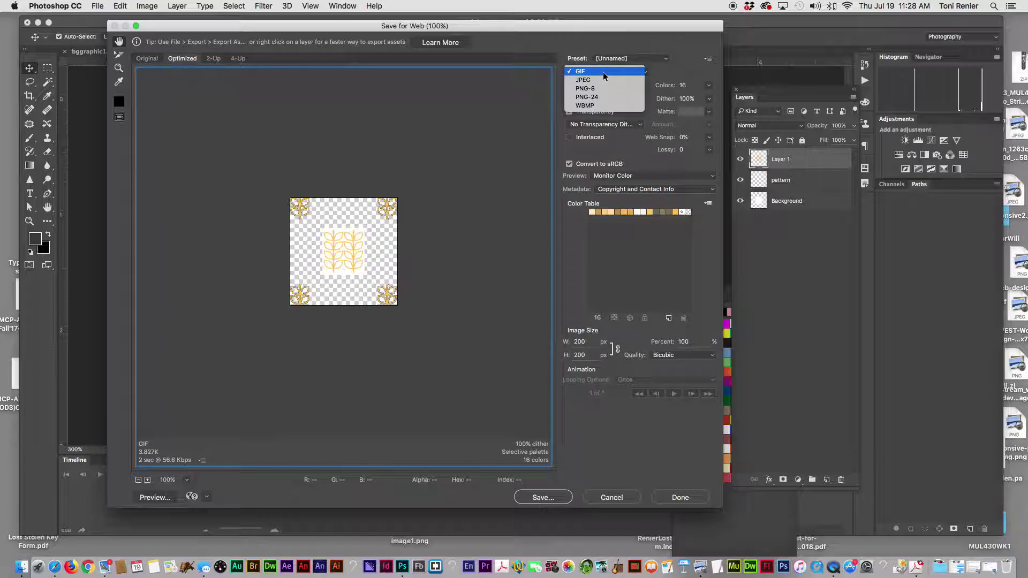
{"action": "left_click", "coordinate": [587, 96]}
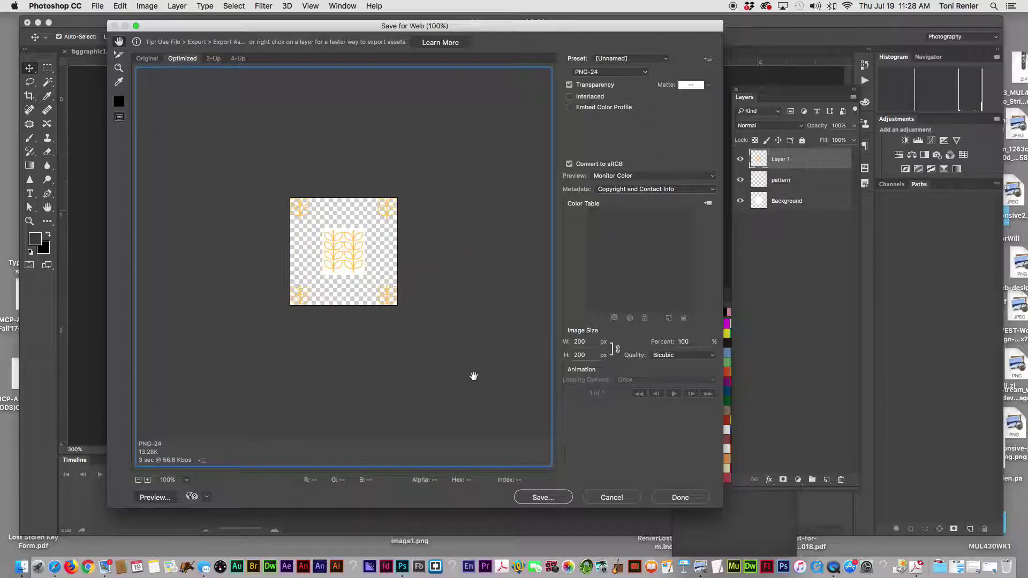
{"action": "left_click", "coordinate": [603, 498]}
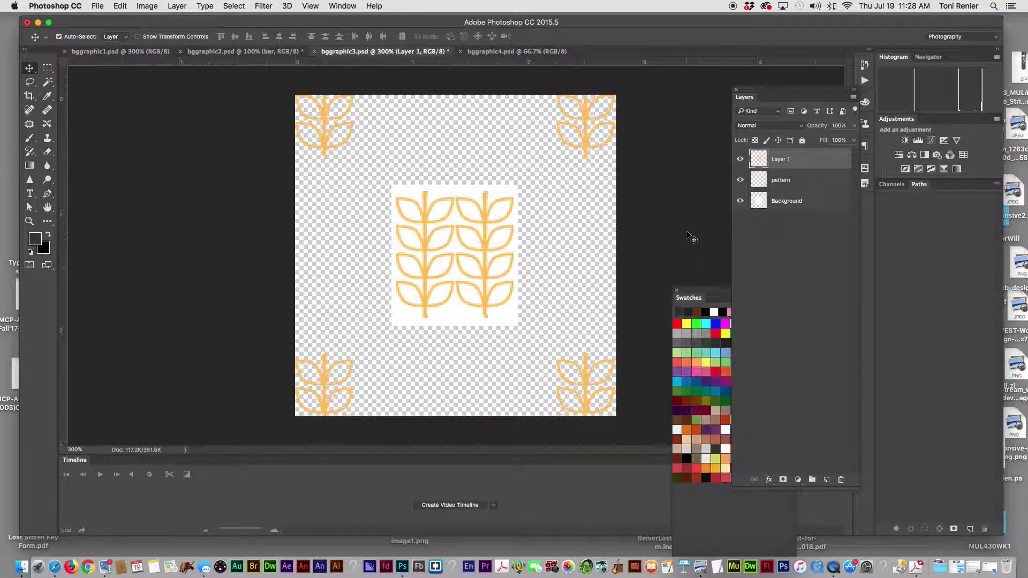
Fill the Background layer with white in Normal mode at 100% opacity.
{"action": "left_click", "coordinate": [785, 203]}
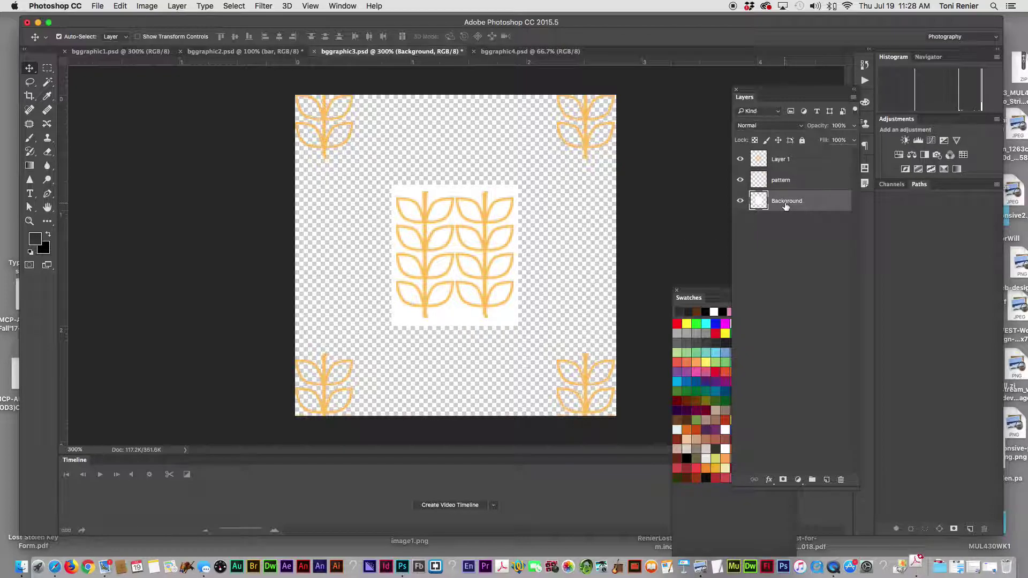
{"action": "key", "text": "shift+BackSpace"}
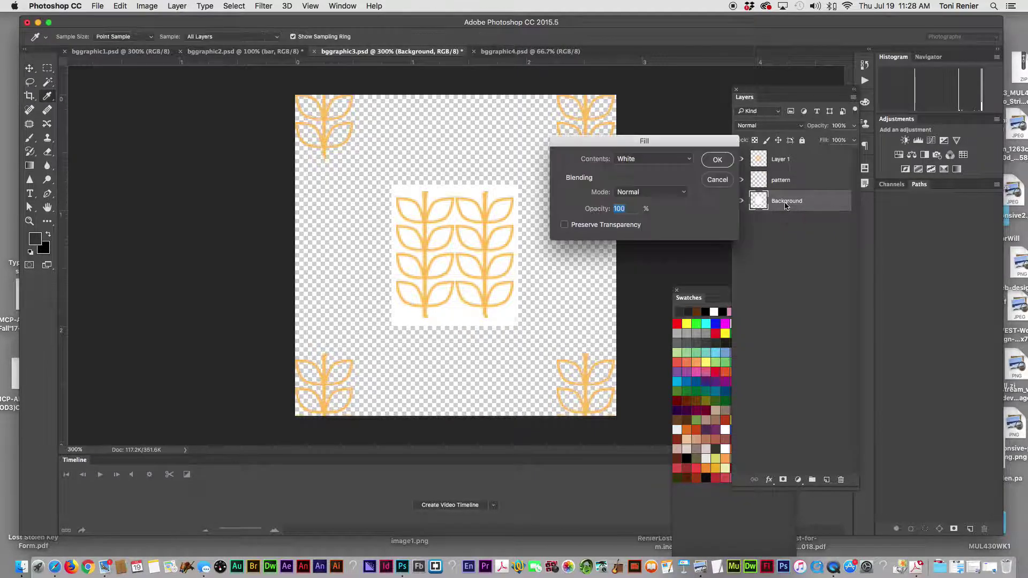
{"action": "left_click", "coordinate": [718, 161]}
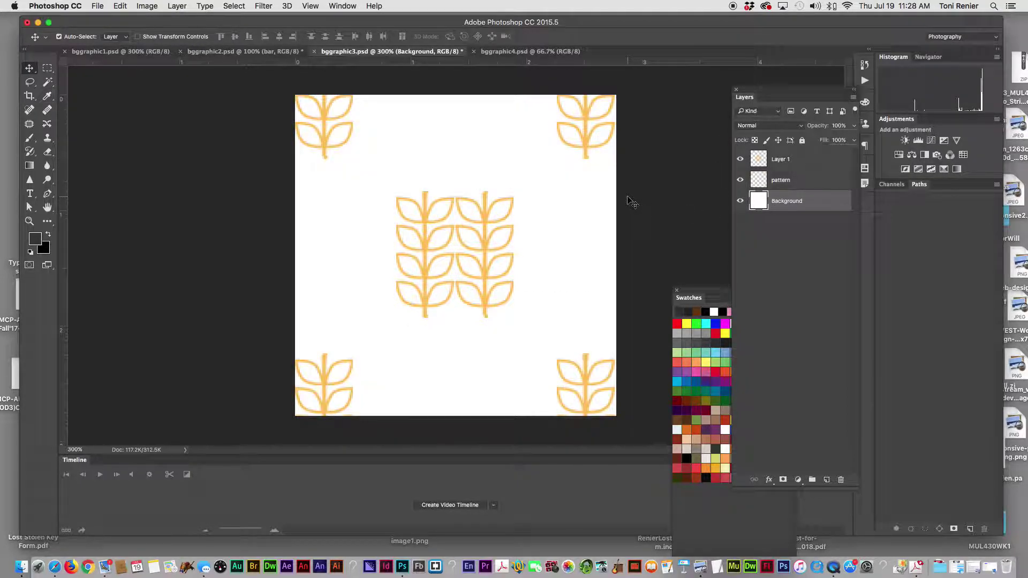
Open the leaf tile in Save for Web (Legacy) and set its output settings to view the document as a Background.
{"action": "left_click", "coordinate": [97, 6]}
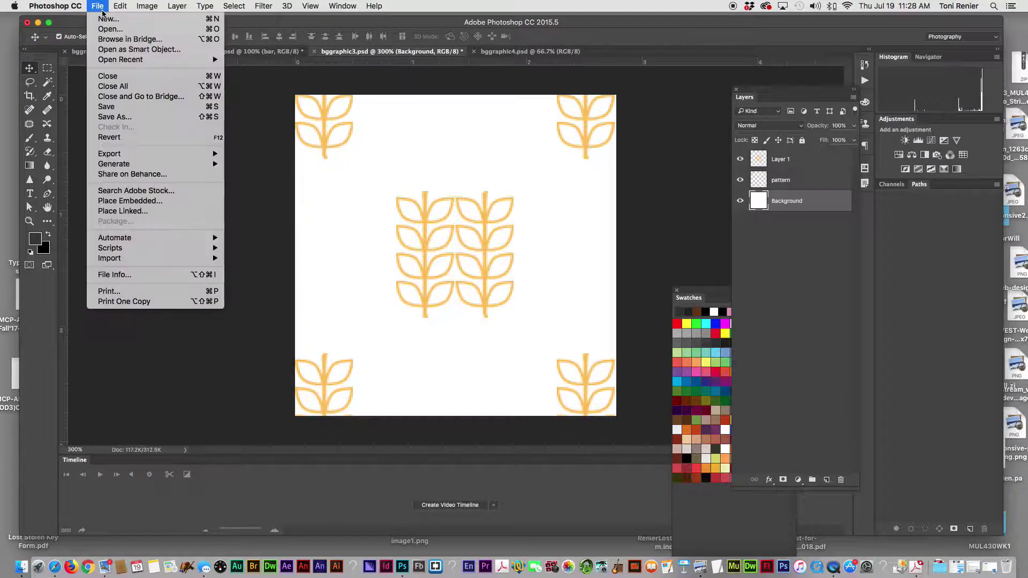
{"action": "mouse_move", "coordinate": [160, 154]}
{"action": "left_click", "coordinate": [267, 198]}
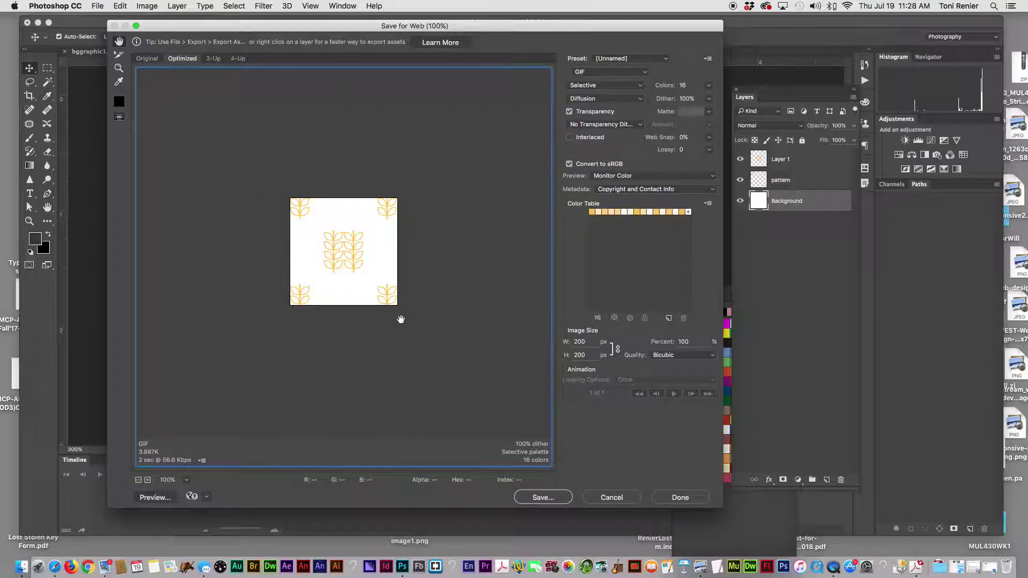
{"action": "left_click", "coordinate": [707, 59]}
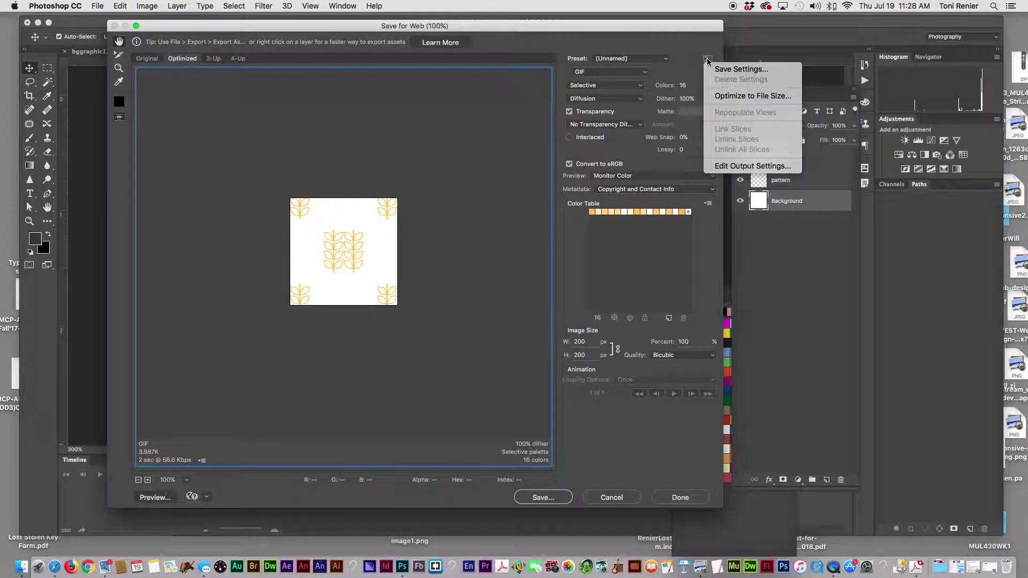
{"action": "left_click", "coordinate": [752, 166]}
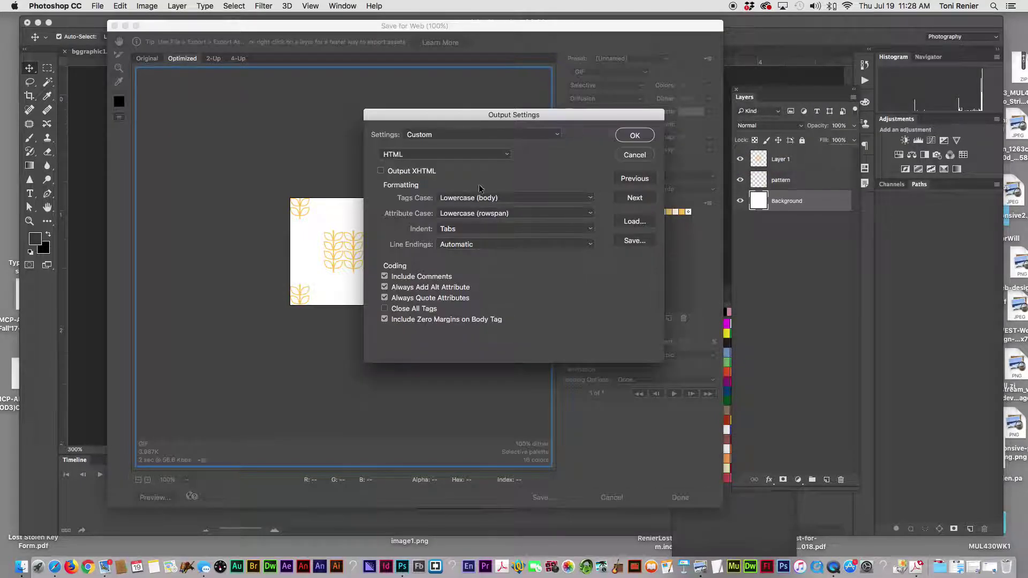
{"action": "left_click", "coordinate": [496, 154]}
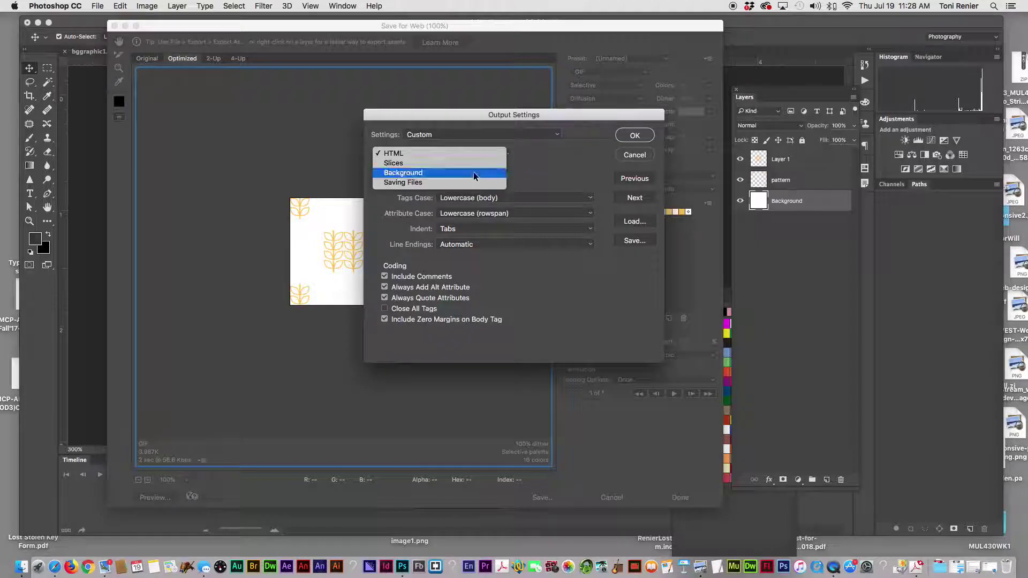
{"action": "left_click", "coordinate": [474, 173]}
{"action": "left_click", "coordinate": [492, 181]}
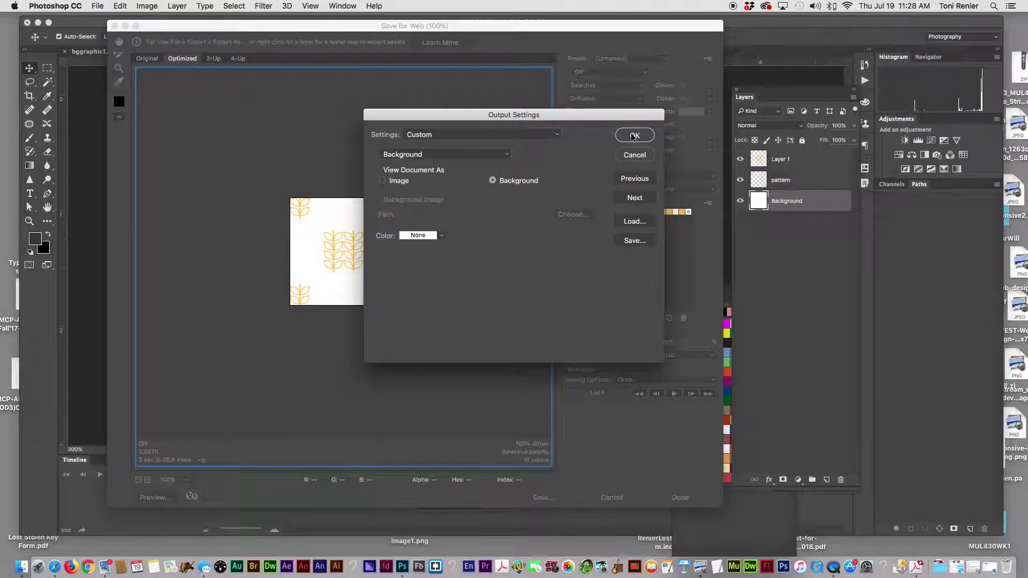
{"action": "left_click", "coordinate": [633, 135]}
Preview the tiled leaf pattern in the browser, and close the preview and web export without saving.
{"action": "left_click", "coordinate": [160, 498]}
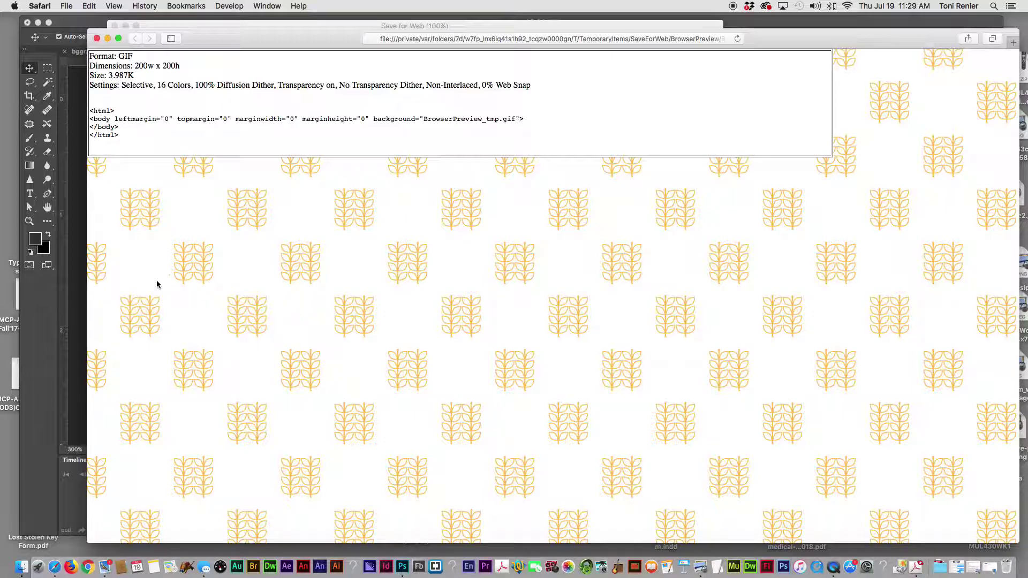
{"action": "left_click", "coordinate": [97, 38]}
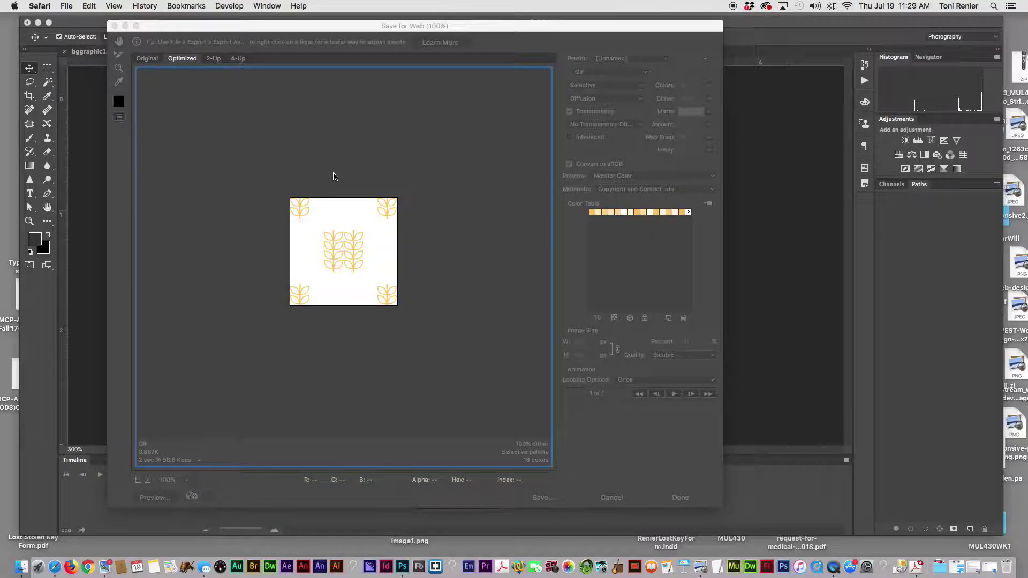
{"action": "left_click", "coordinate": [575, 485]}
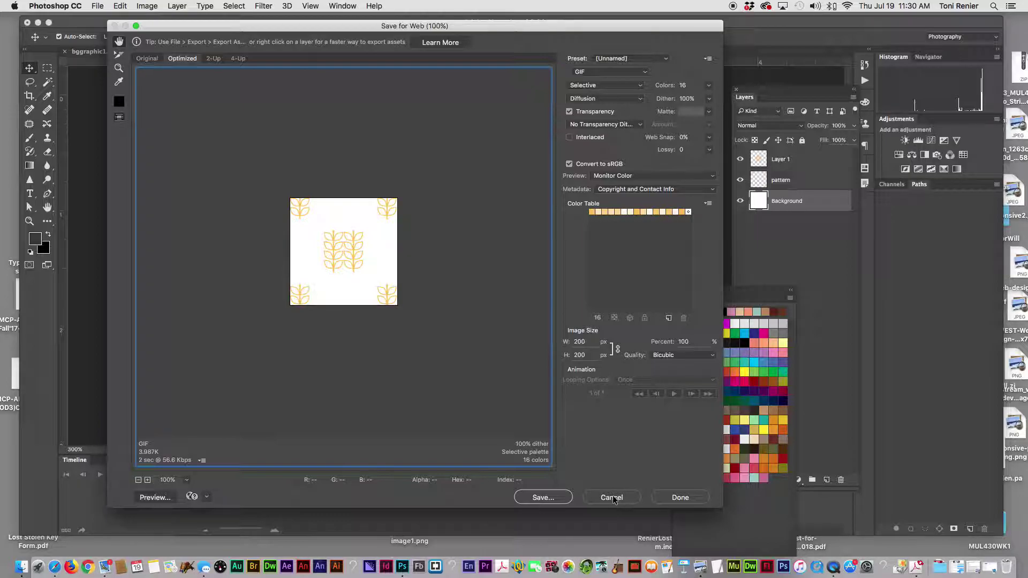
{"action": "left_click", "coordinate": [612, 496]}
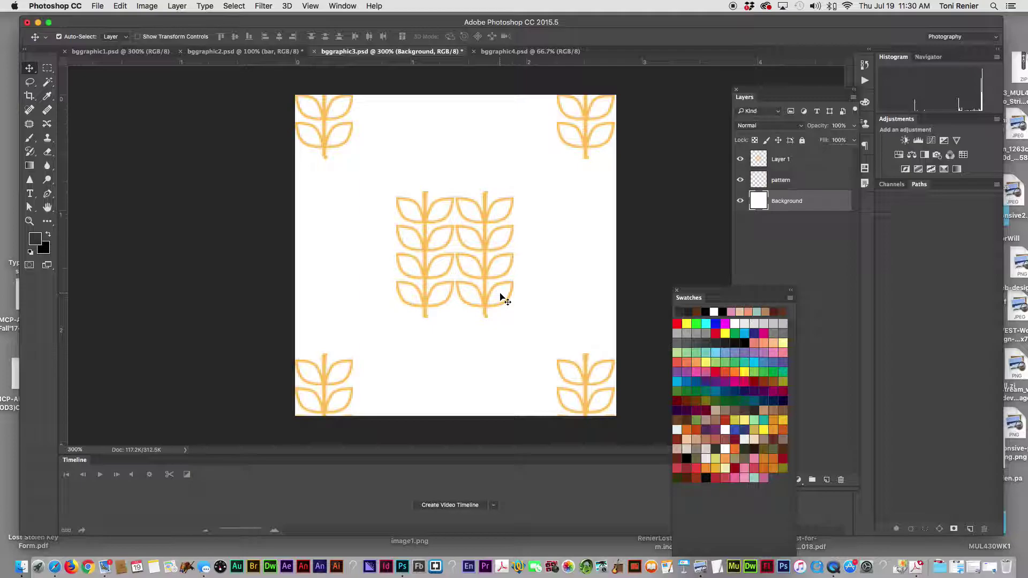
Switch to the wavy green and yellow graphic in bggraphic4.psd.
{"action": "left_click", "coordinate": [502, 54]}
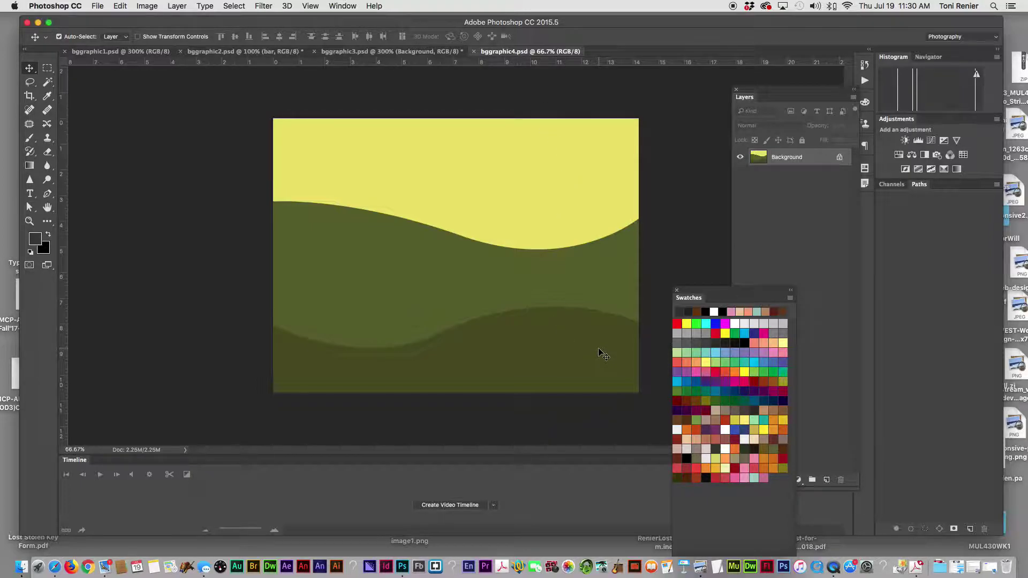